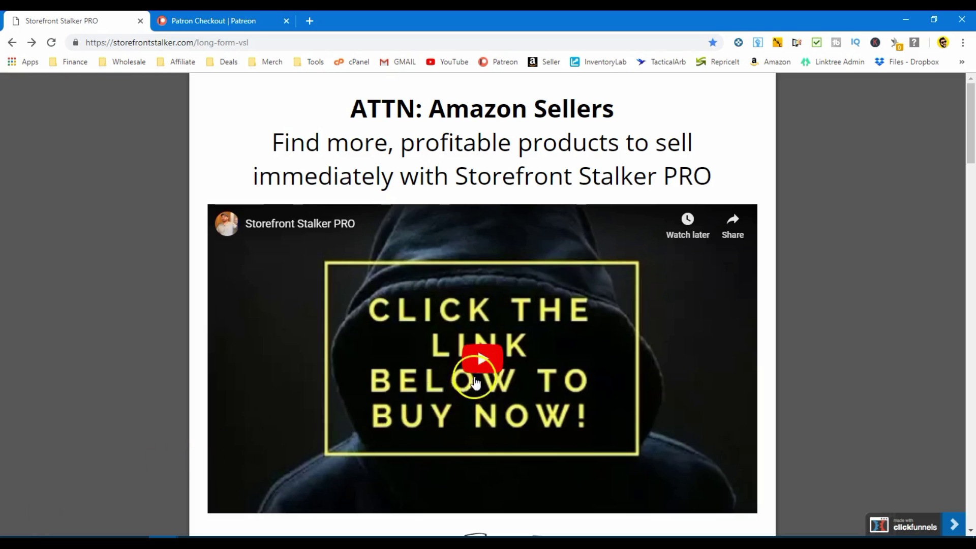
- Play the Storefront Stalker PRO sales video and pause it at 0:59
{"action": "left_click", "coordinate": [482, 359]}
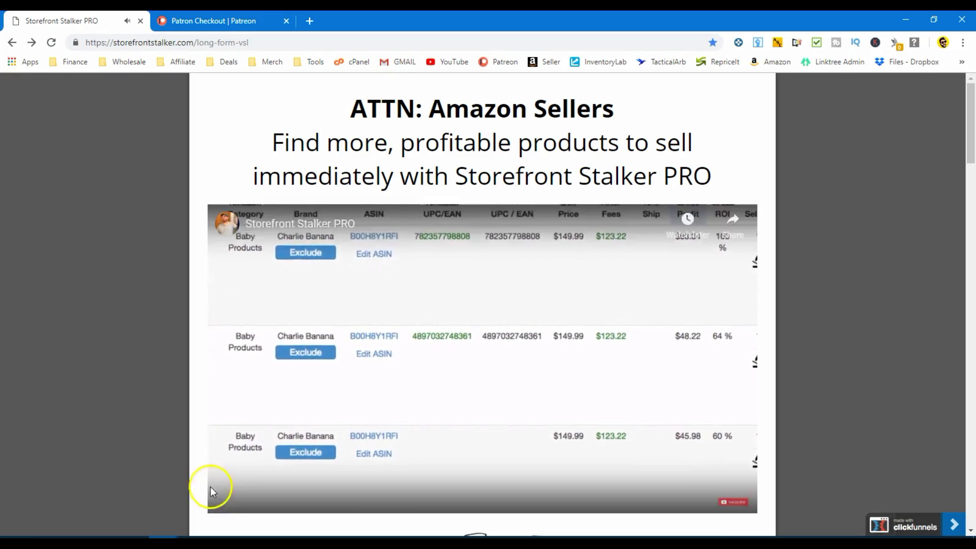
{"action": "left_click", "coordinate": [218, 497]}
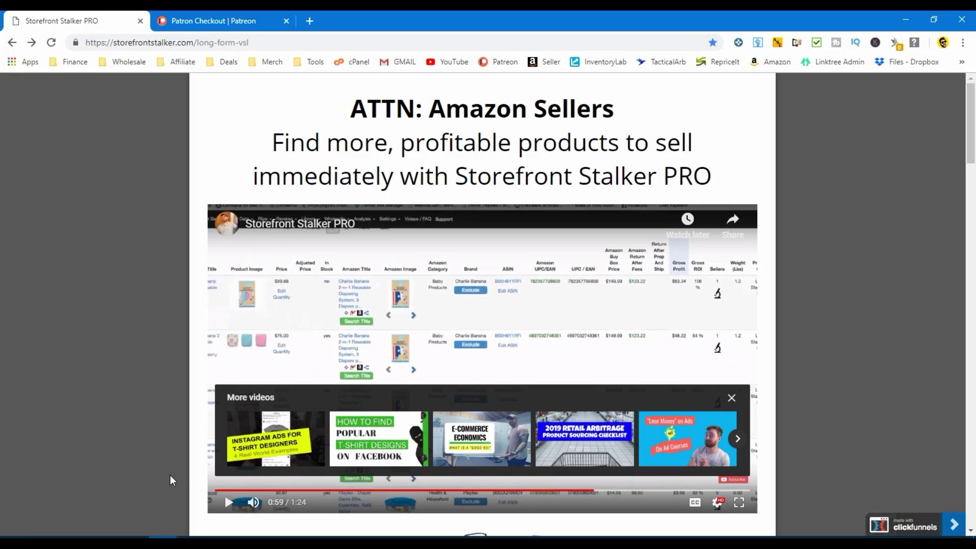
- Follow the yellow 'Get a Lifetime Copy' button below the video to Gumroad
{"action": "scroll", "coordinate": [169, 475], "scroll_direction": "down", "scroll_amount": 7}
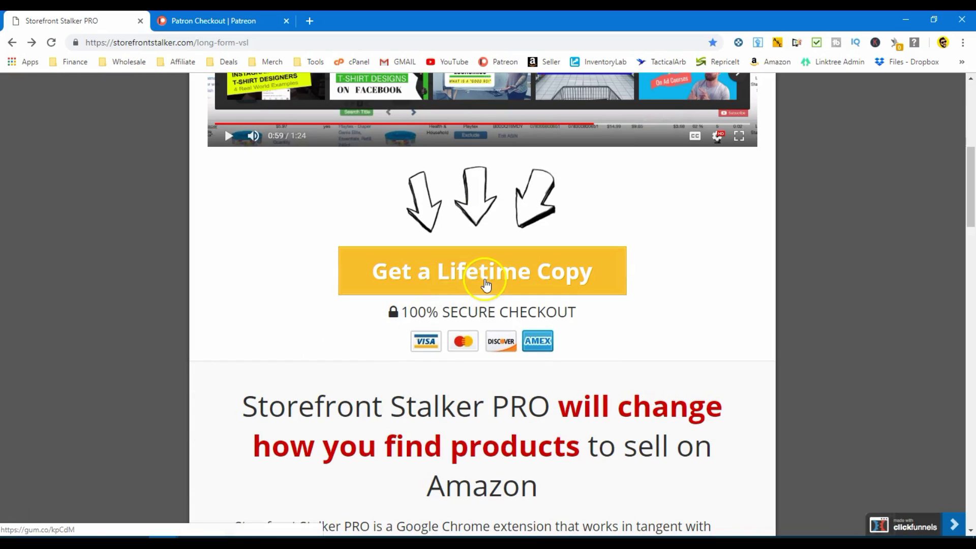
{"action": "left_click", "coordinate": [486, 285]}
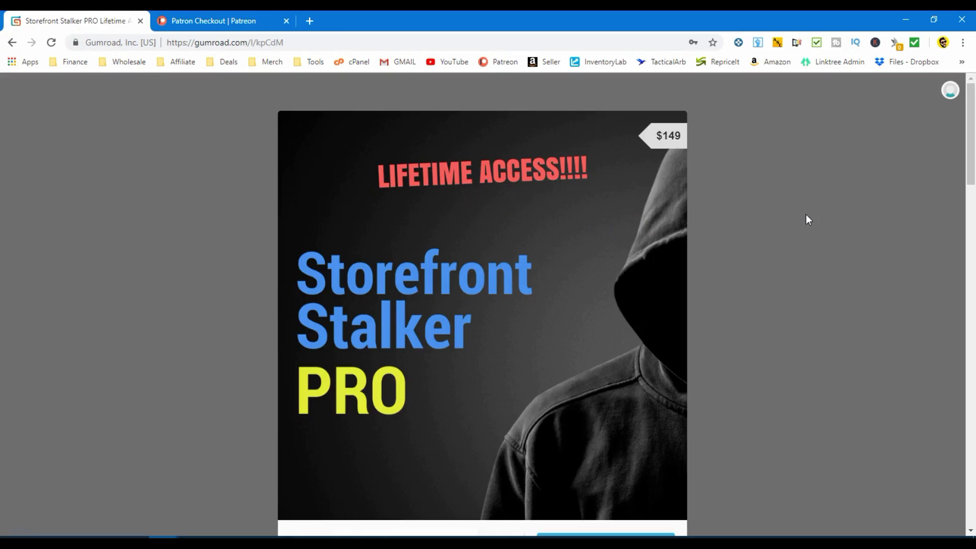
- Switch to the Patreon checkout tab showing the $5 to $25 membership tiers
{"action": "left_click", "coordinate": [203, 20]}
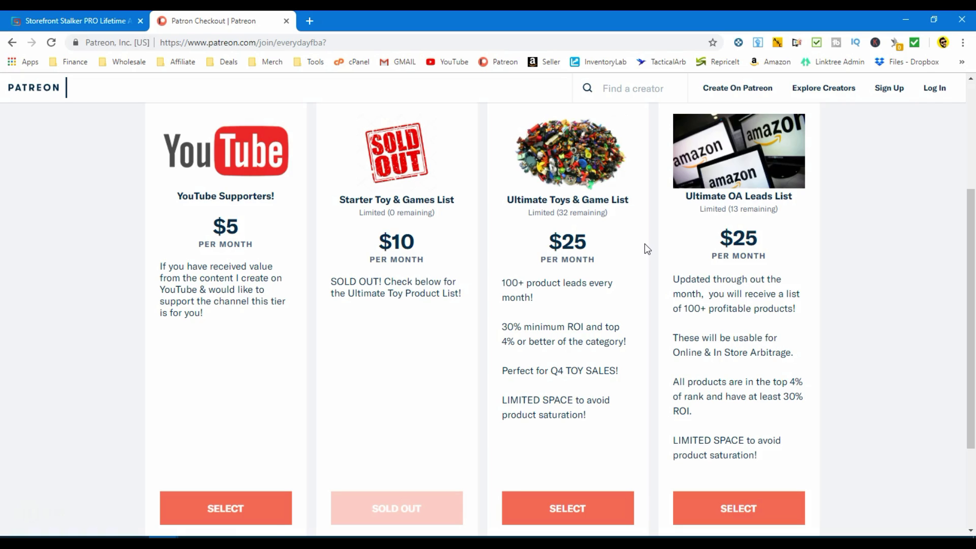
- Back on the $149 Gumroad page, start the 'I want this!' checkout with PayPal
{"action": "key", "text": "ctrl+shift+Tab"}
{"action": "scroll", "coordinate": [557, 404], "scroll_direction": "down", "scroll_amount": 5}
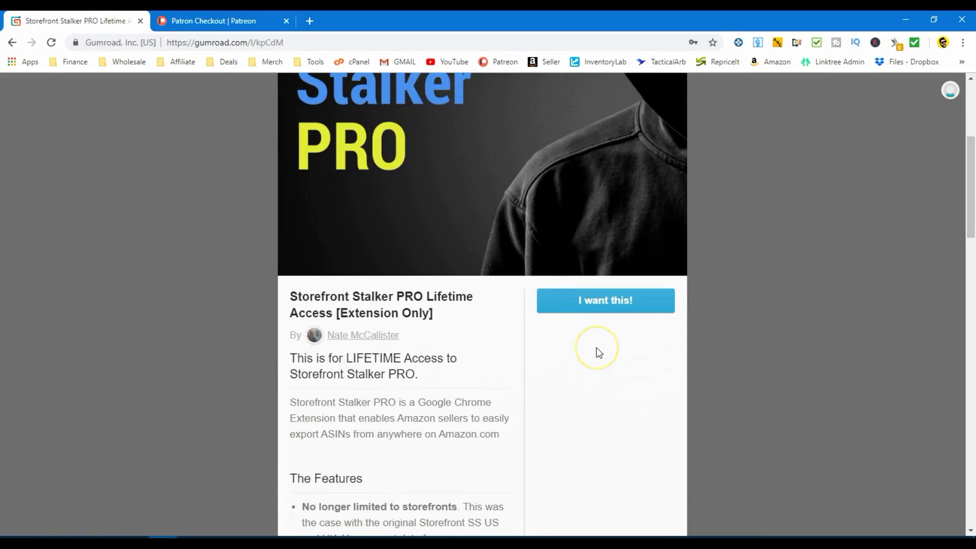
{"action": "left_click", "coordinate": [588, 305]}
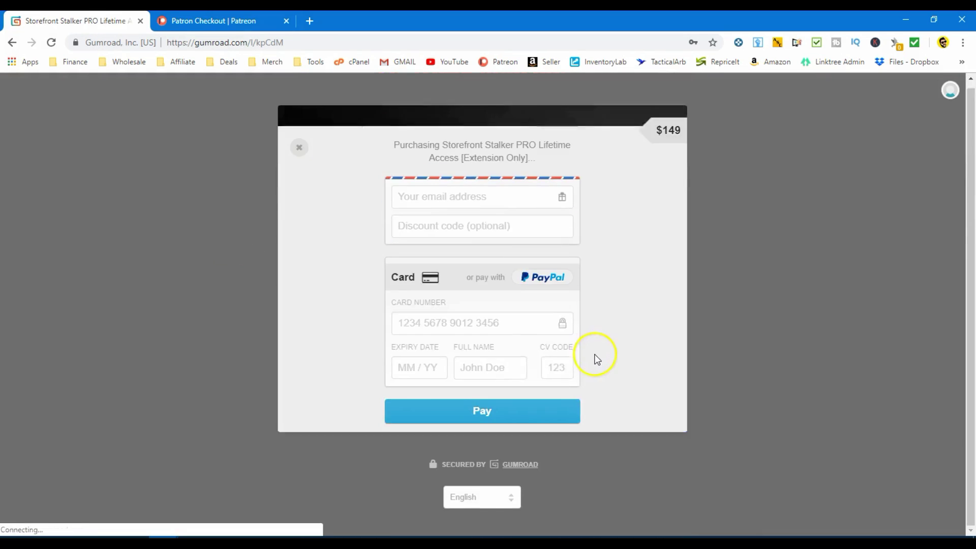
{"action": "left_click", "coordinate": [529, 264]}
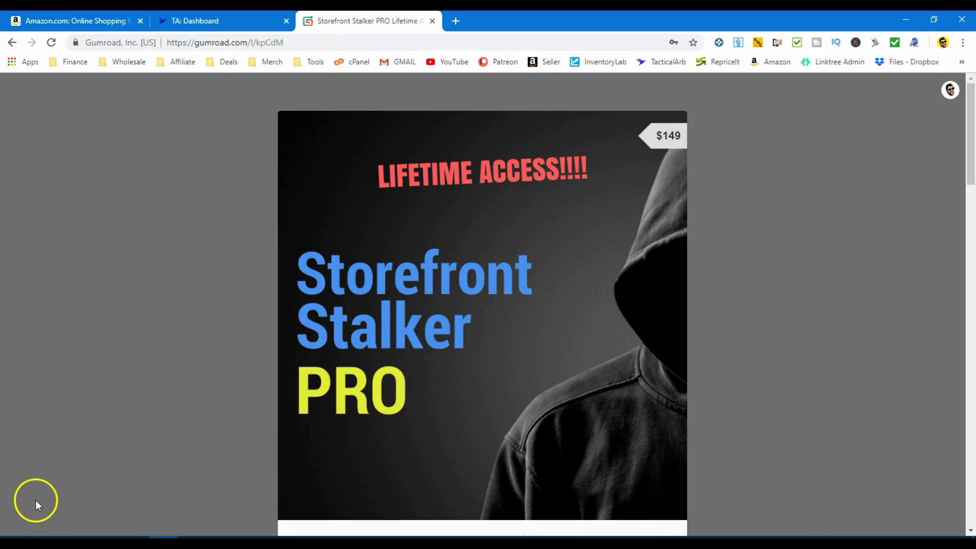
- Browse Amazon's Toys, Kids & Baby > Toys & Games > Action Figures & Statues category
{"action": "left_click", "coordinate": [94, 19]}
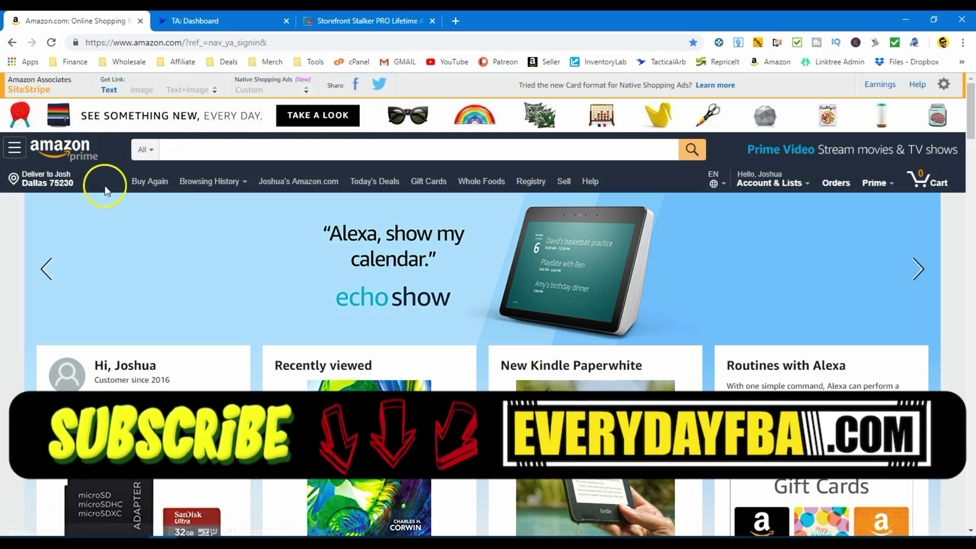
{"action": "left_click", "coordinate": [15, 149]}
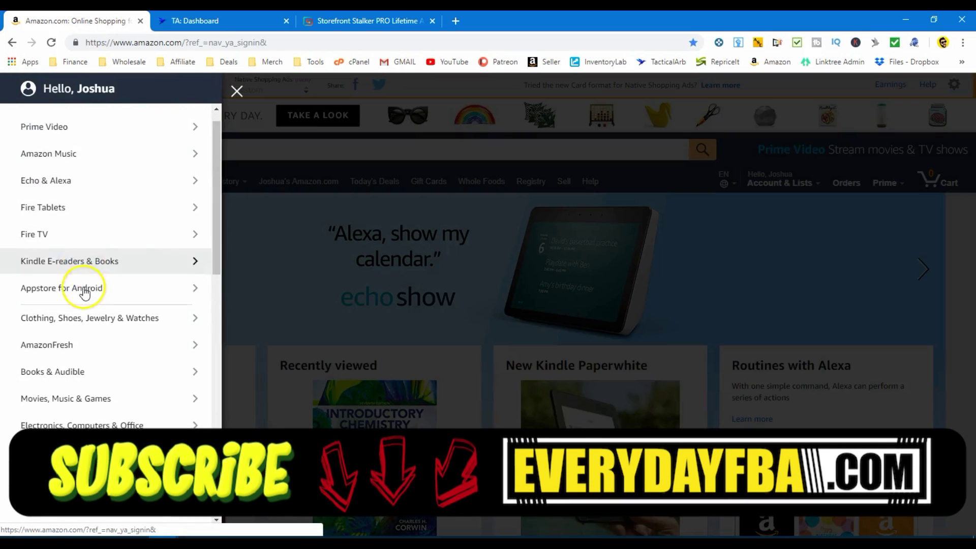
{"action": "scroll", "coordinate": [84, 294], "scroll_direction": "down", "scroll_amount": 6}
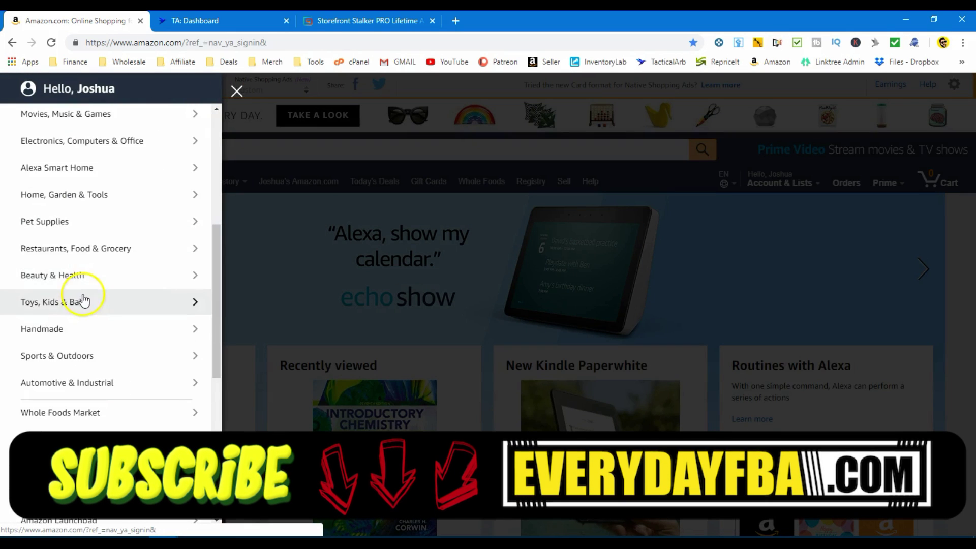
{"action": "left_click", "coordinate": [83, 301]}
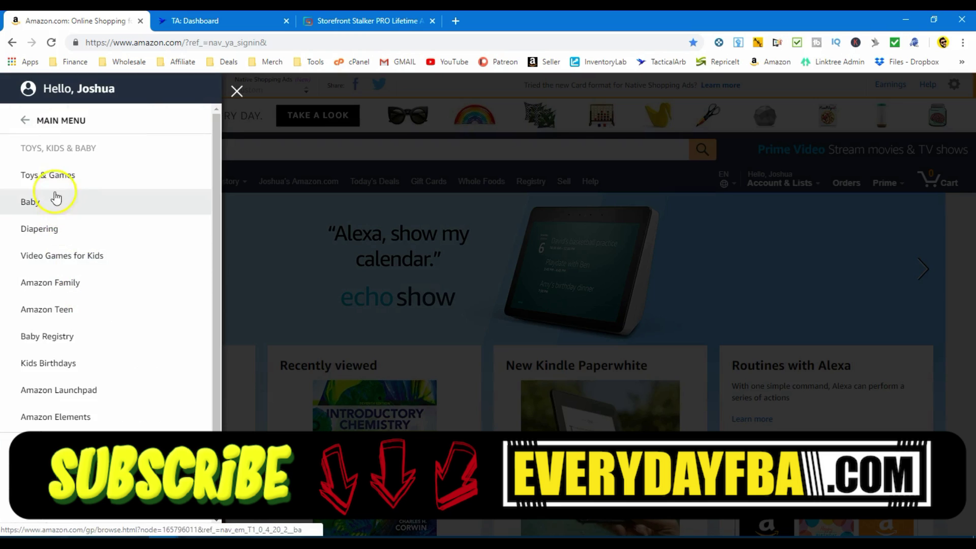
{"action": "left_click", "coordinate": [57, 174]}
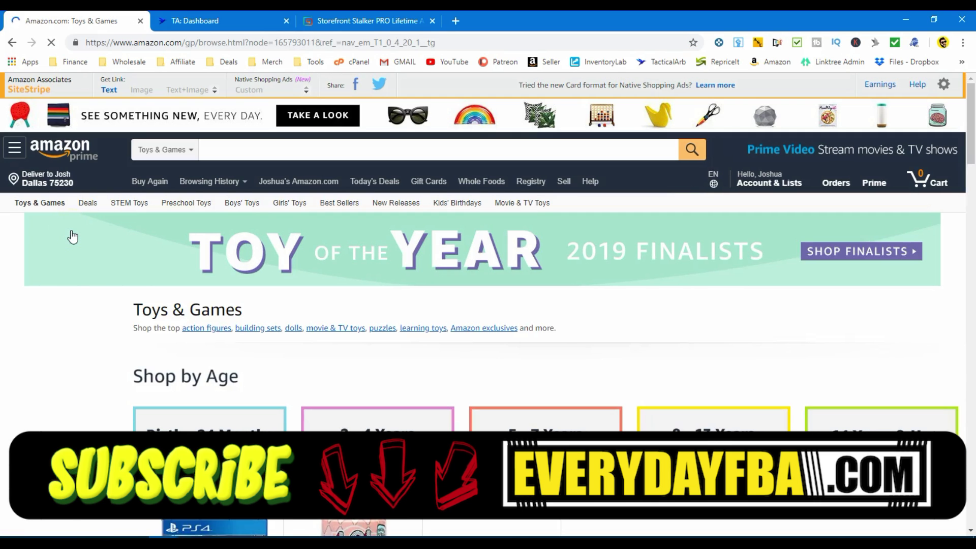
{"action": "scroll", "coordinate": [89, 333], "scroll_direction": "down", "scroll_amount": 6}
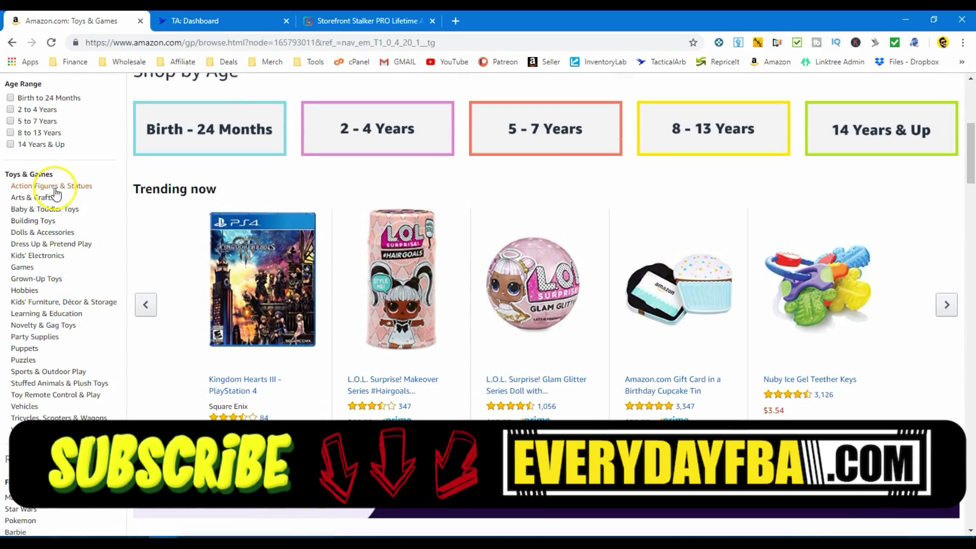
{"action": "left_click", "coordinate": [56, 186]}
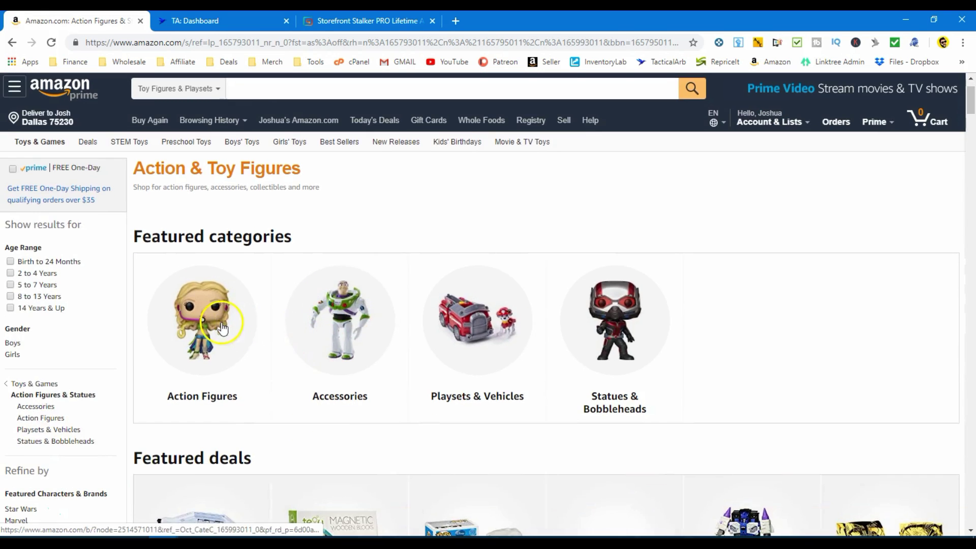
- Open Playskool Mr. Potato Head's used and new offers, filtered to Prime only
{"action": "scroll", "coordinate": [222, 328], "scroll_direction": "down", "scroll_amount": 10}
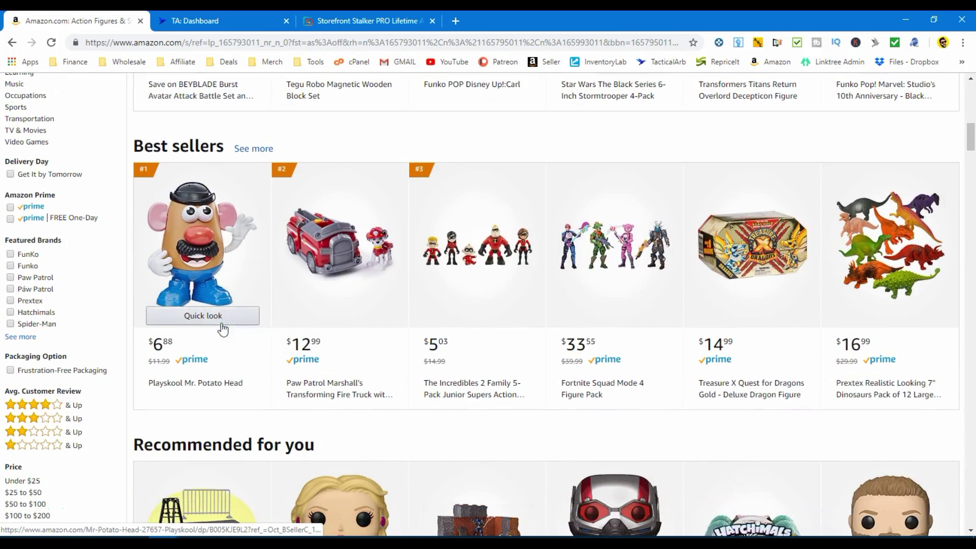
{"action": "left_click", "coordinate": [202, 258]}
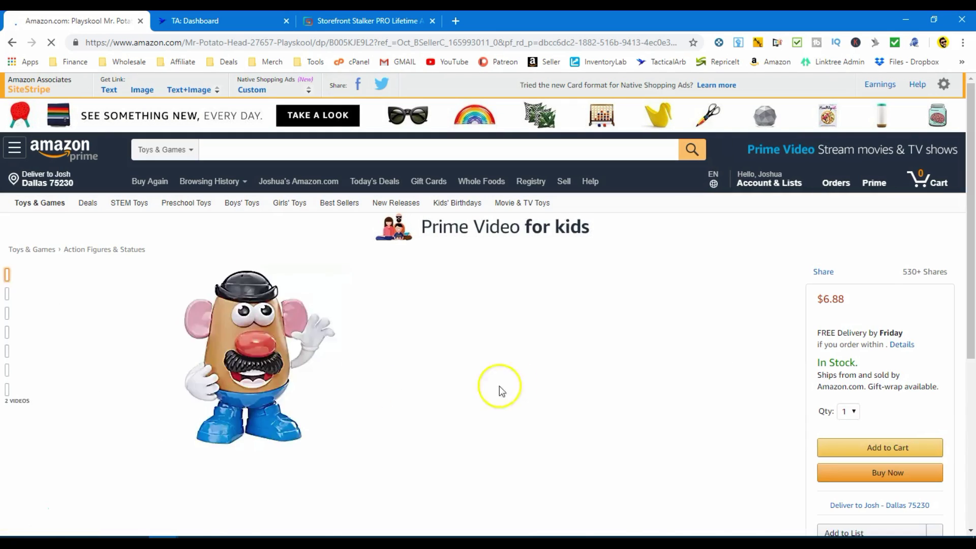
{"action": "scroll", "coordinate": [712, 382], "scroll_direction": "down", "scroll_amount": 3}
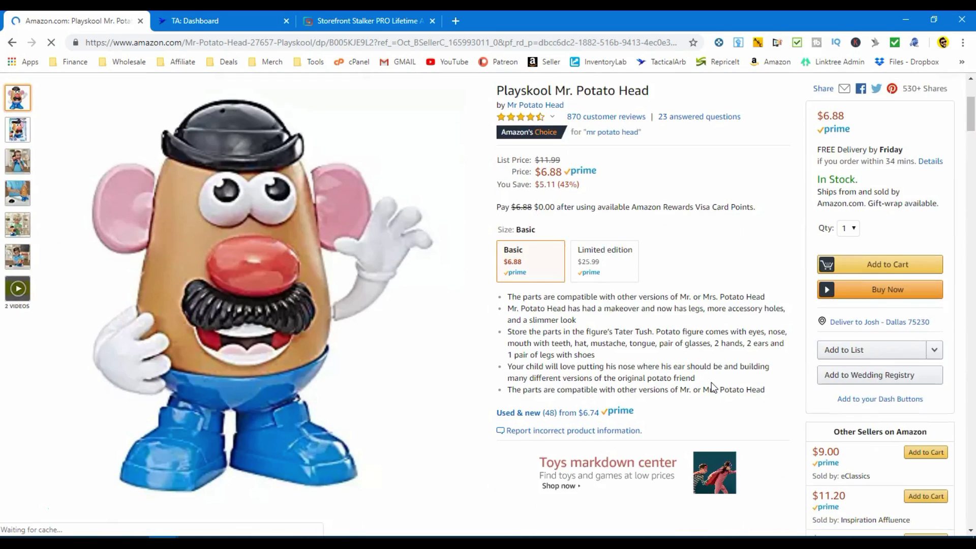
{"action": "scroll", "coordinate": [711, 383], "scroll_direction": "down", "scroll_amount": 4}
{"action": "left_click", "coordinate": [536, 248]}
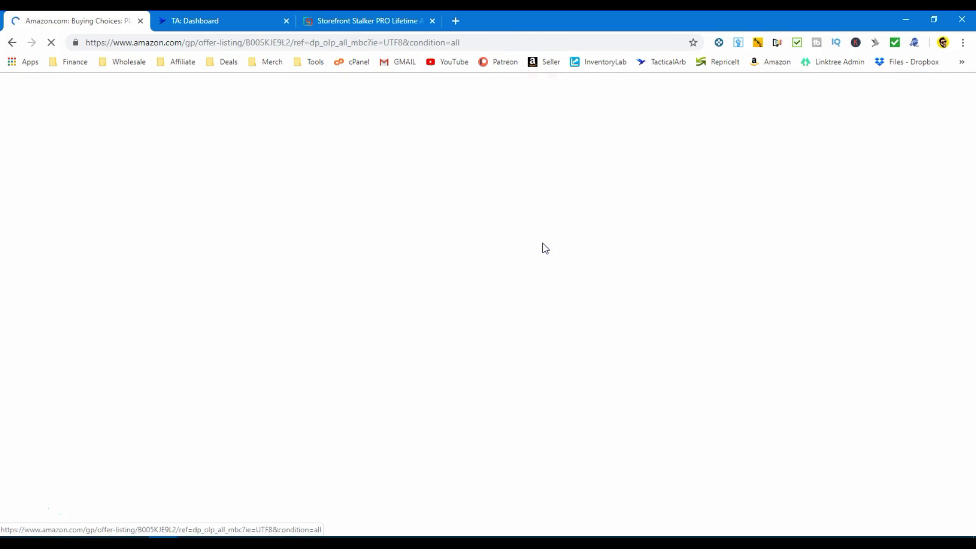
{"action": "scroll", "coordinate": [349, 403], "scroll_direction": "down", "scroll_amount": 5}
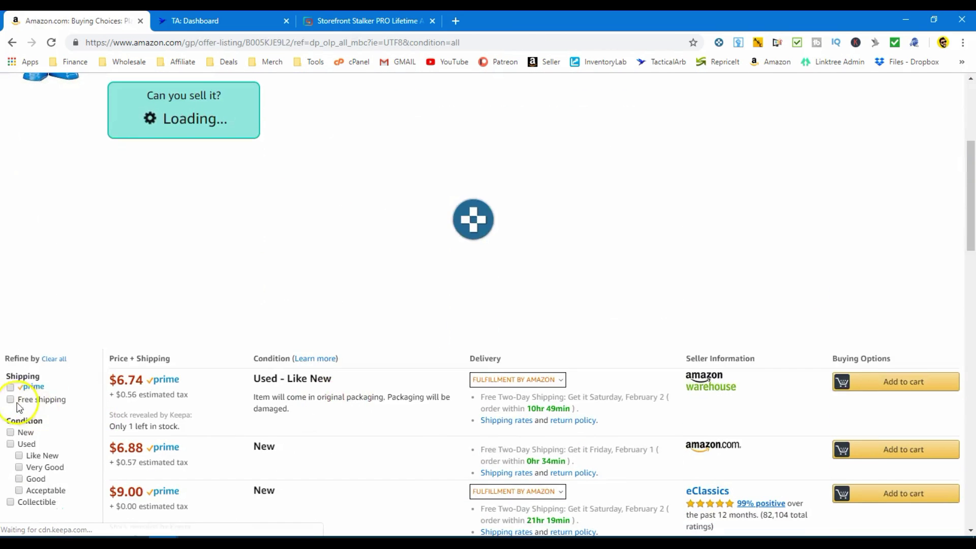
{"action": "left_click", "coordinate": [23, 450]}
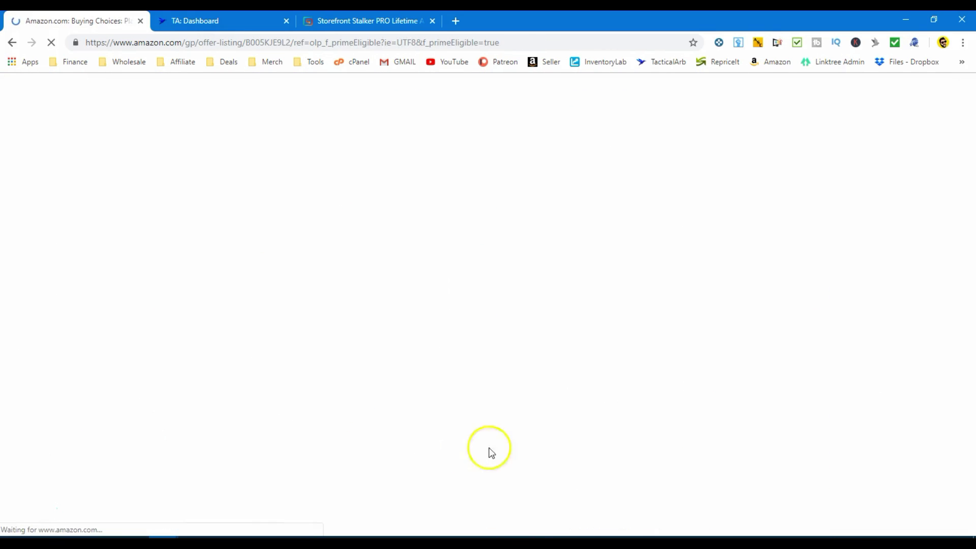
- Open the BuyBoxer seller profile from the Prime offer list
{"action": "scroll", "coordinate": [747, 432], "scroll_direction": "down", "scroll_amount": 8}
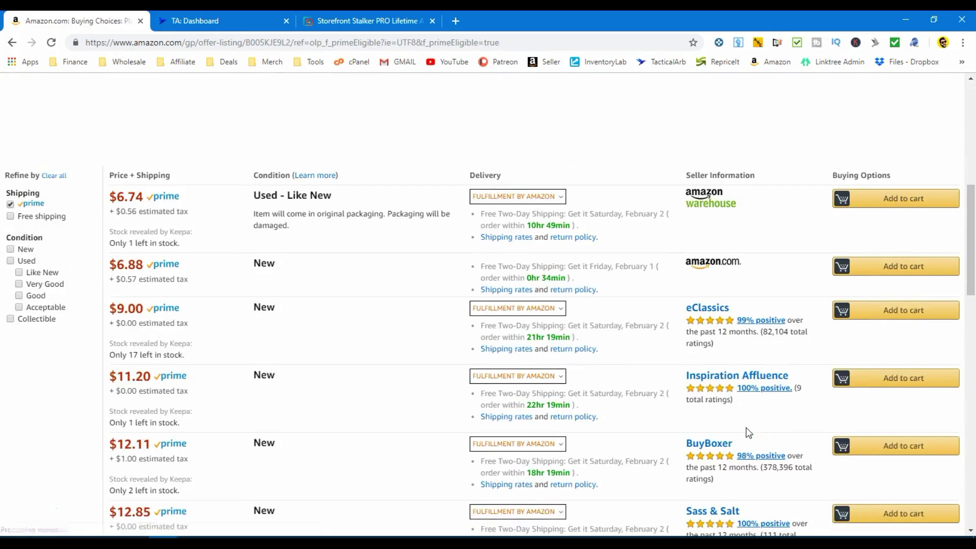
{"action": "scroll", "coordinate": [748, 433], "scroll_direction": "down", "scroll_amount": 2}
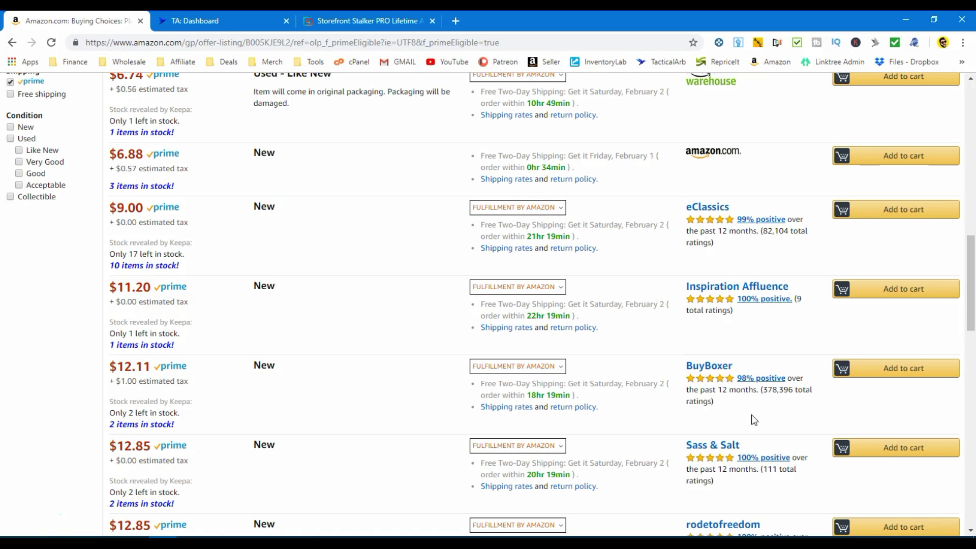
{"action": "left_click", "coordinate": [712, 373]}
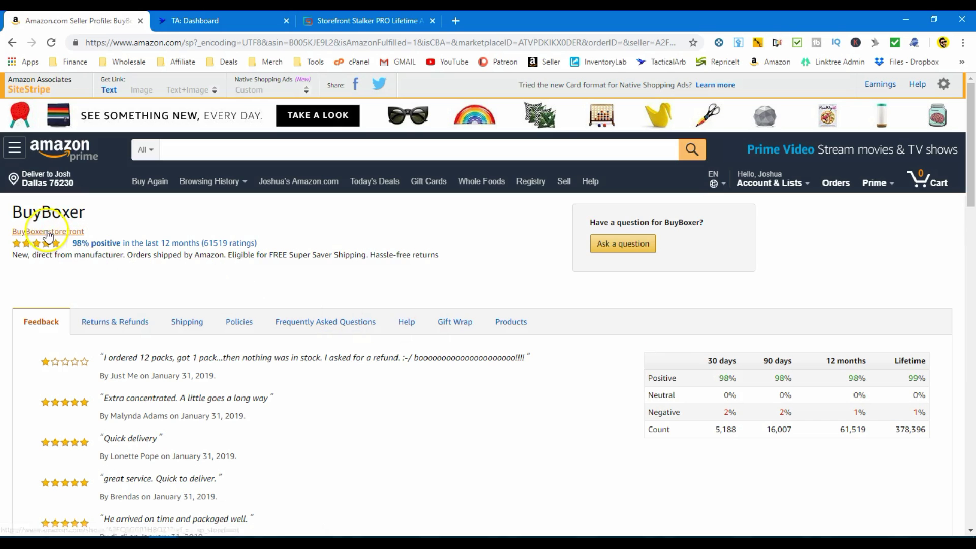
- Open BuyBoxer's full Amazon storefront with over 60,000 listed products
{"action": "left_click", "coordinate": [48, 237]}
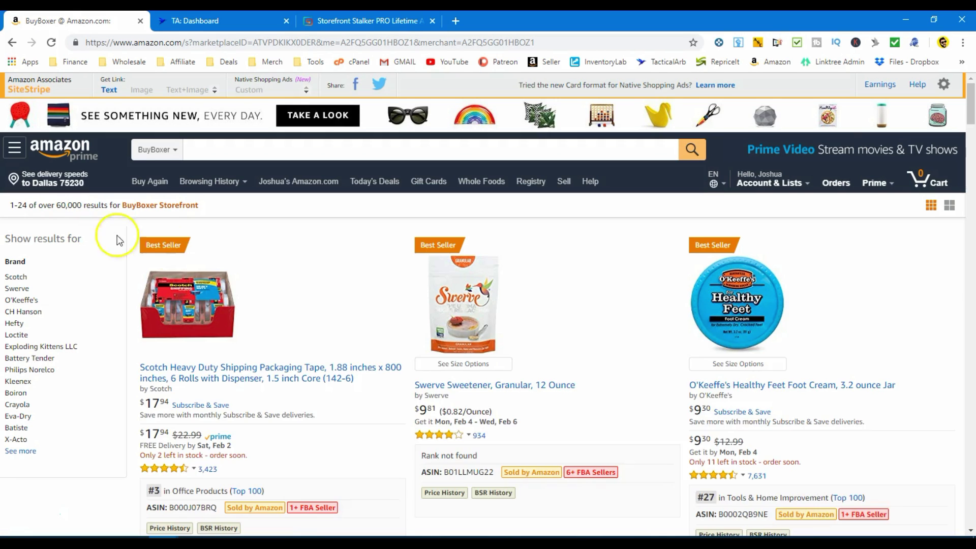
{"action": "left_click", "coordinate": [26, 395]}
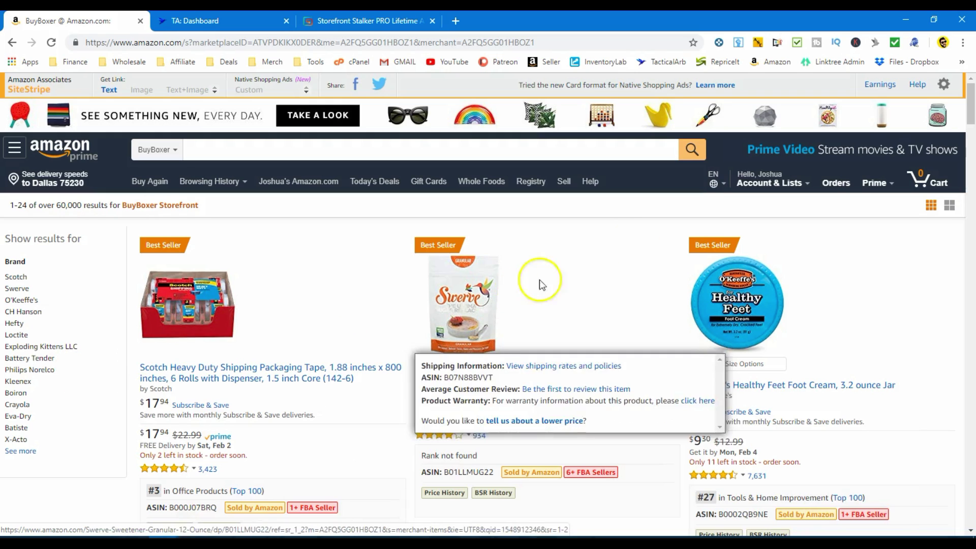
{"action": "left_click", "coordinate": [922, 62]}
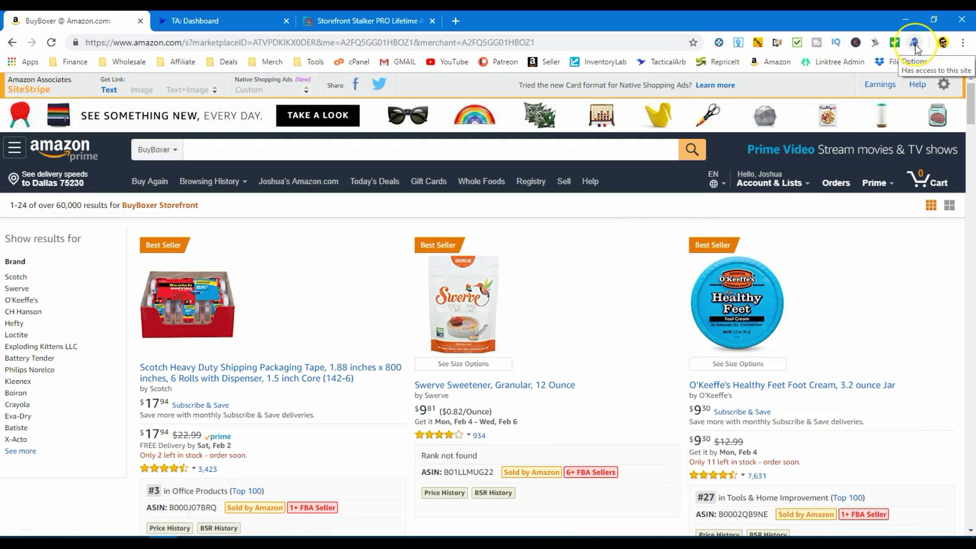
- Scan all ASINs from BuyBoxer's storefront and save them in TA format as buyboxer-TA.csv
{"action": "right_click", "coordinate": [915, 43]}
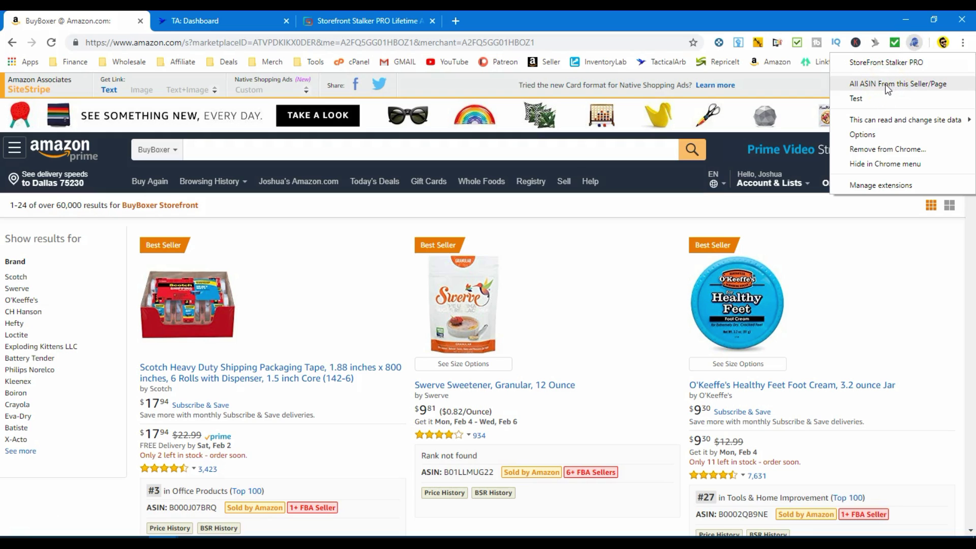
{"action": "left_click", "coordinate": [887, 89]}
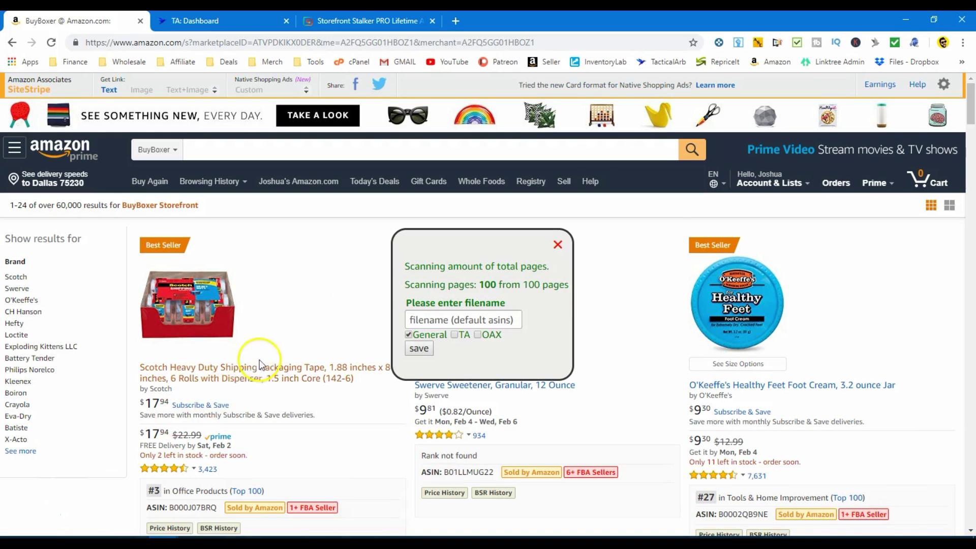
{"action": "mouse_move", "coordinate": [305, 361]}
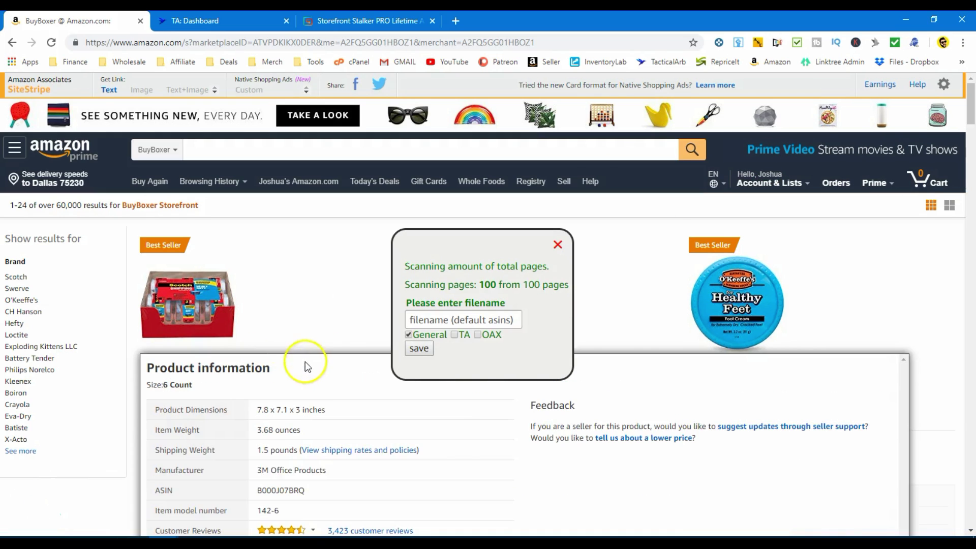
{"action": "left_click", "coordinate": [409, 336]}
{"action": "left_click", "coordinate": [416, 319]}
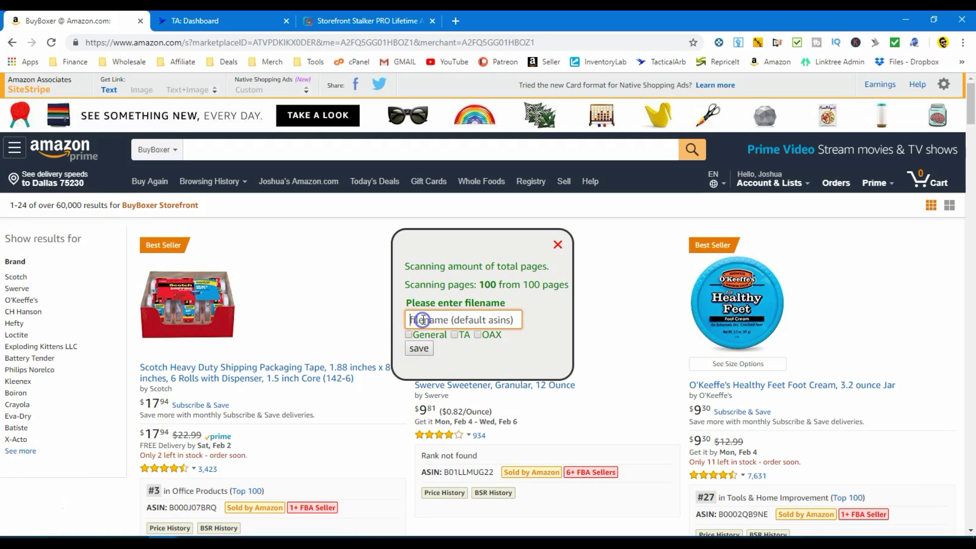
{"action": "type", "text": "buyboxer"}
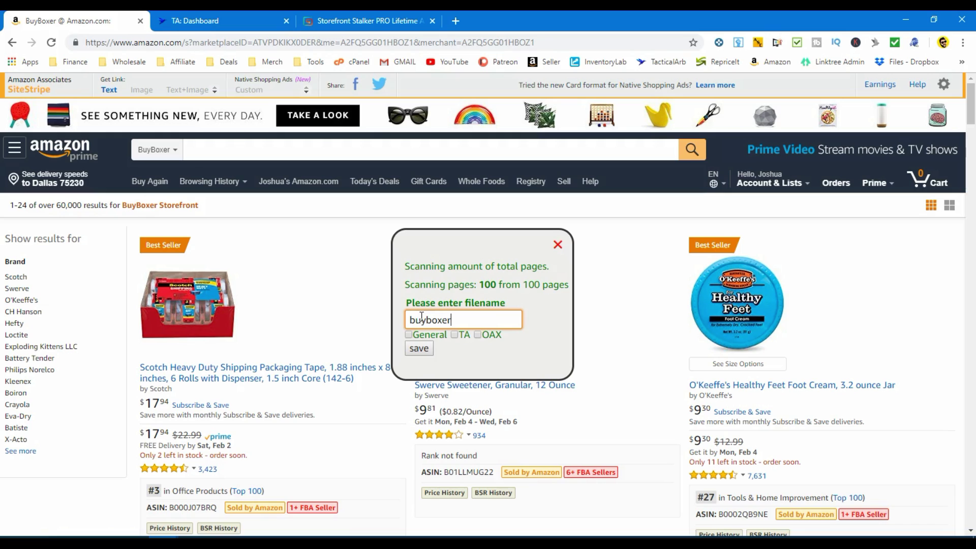
{"action": "left_click", "coordinate": [454, 335]}
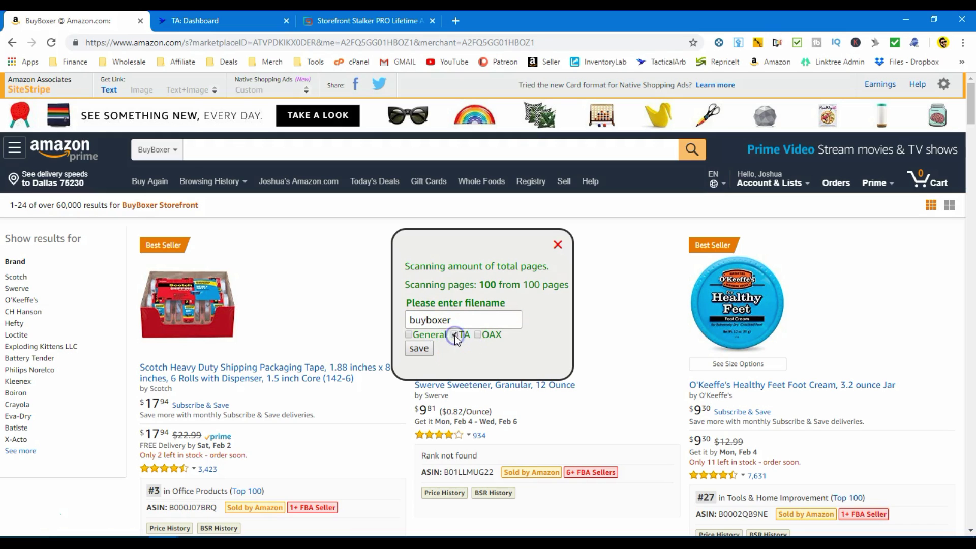
{"action": "left_click", "coordinate": [426, 351]}
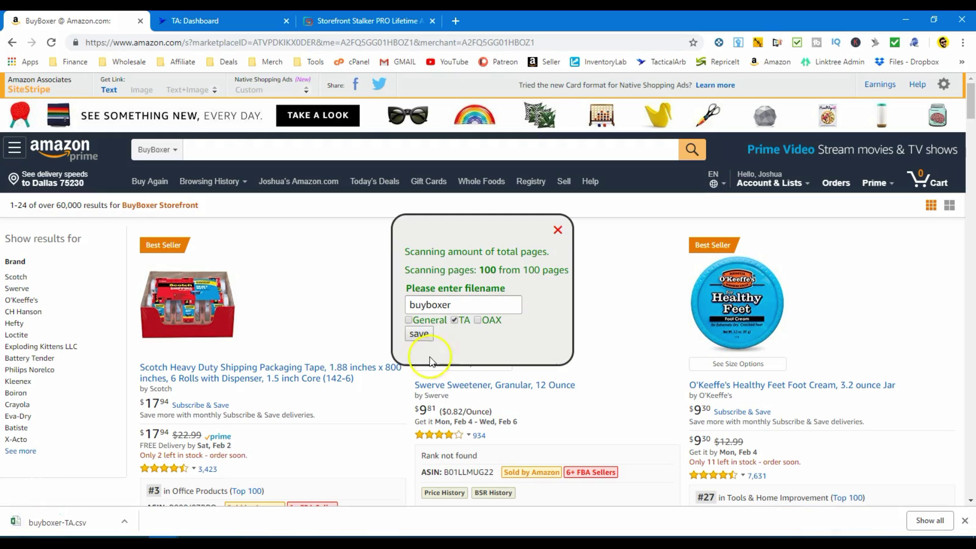
{"action": "left_click", "coordinate": [124, 521]}
{"action": "left_click", "coordinate": [148, 446]}
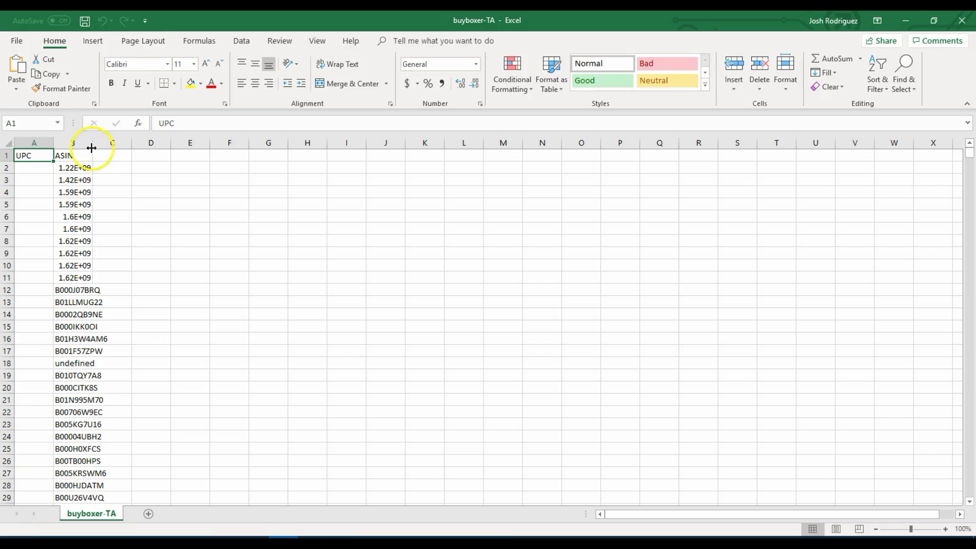
{"action": "left_click_drag", "start_coordinate": [91, 147], "coordinate": [195, 148]}
{"action": "key", "text": "alt+Tab"}
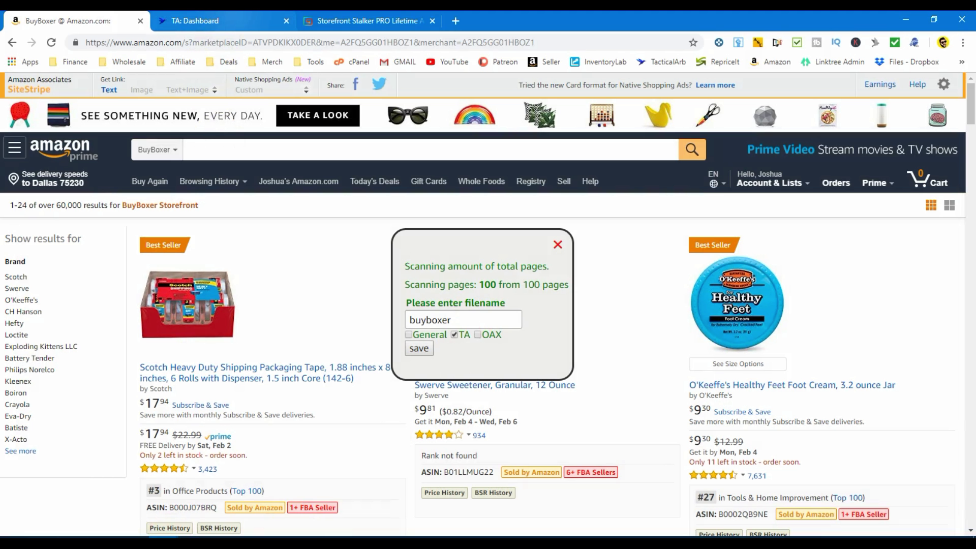
{"action": "left_click", "coordinate": [235, 16]}
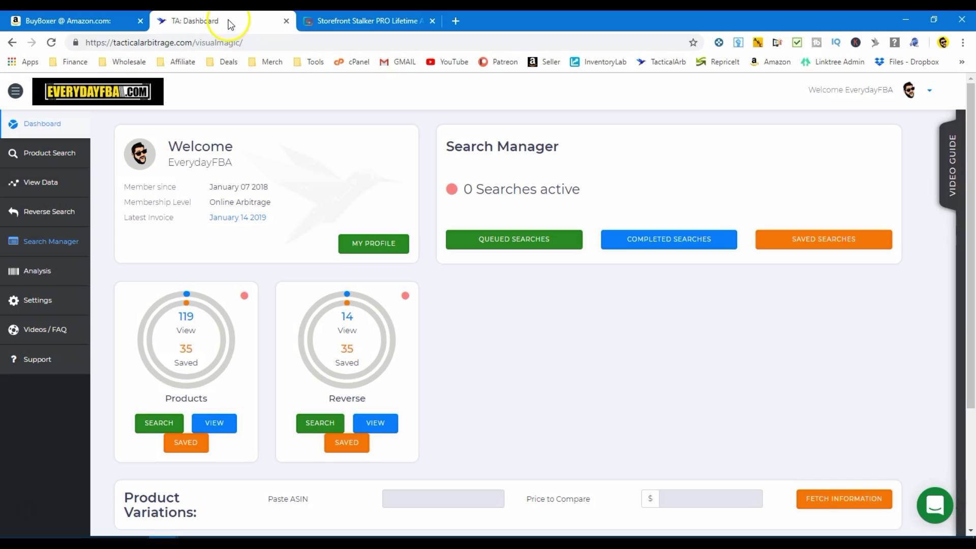
- Open Reverse Product Search, enable bulk product code import, and delete the old kingsgames CSV
{"action": "left_click", "coordinate": [51, 214]}
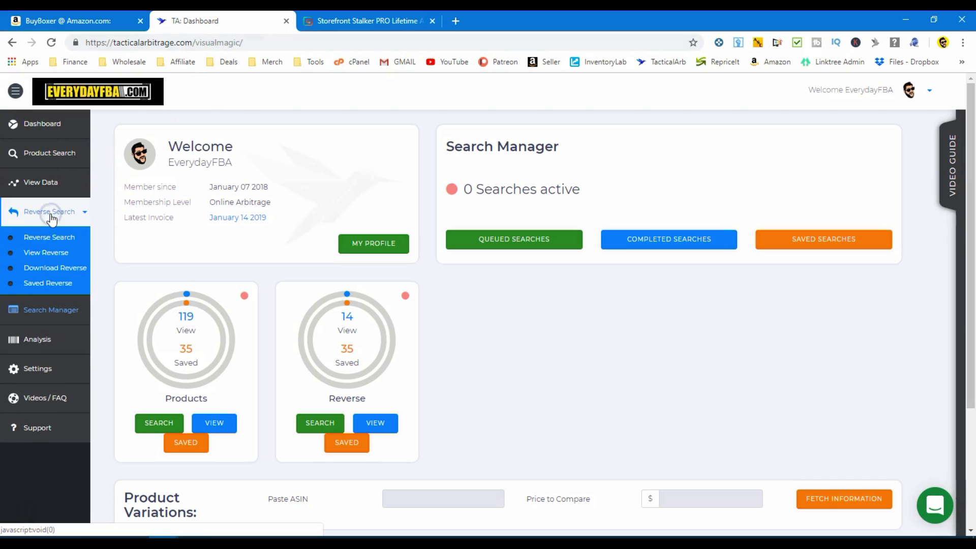
{"action": "left_click", "coordinate": [47, 238]}
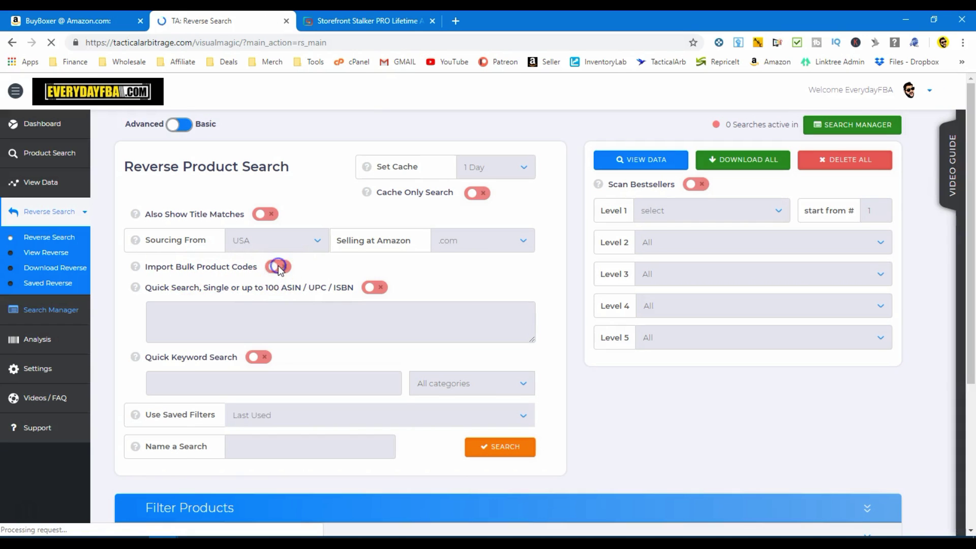
{"action": "left_click", "coordinate": [278, 266]}
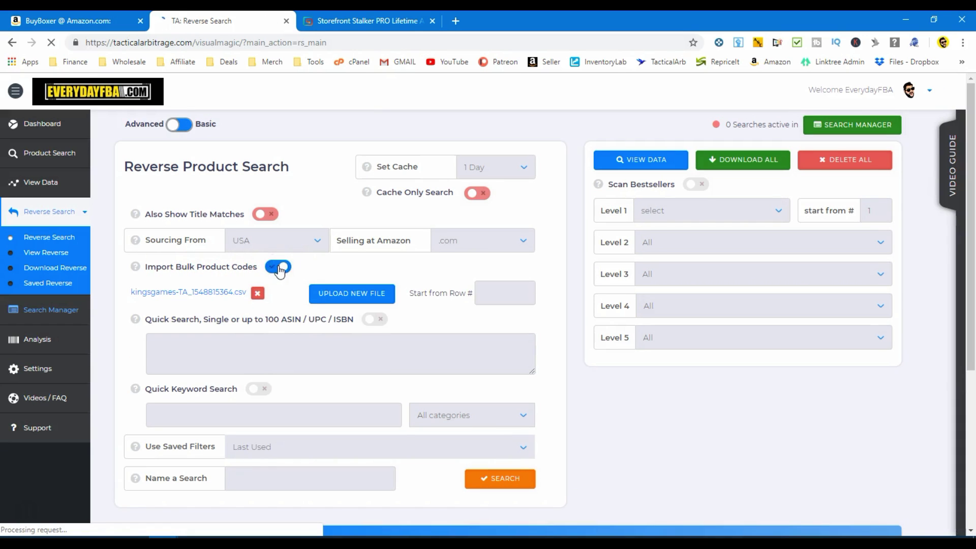
{"action": "left_click", "coordinate": [257, 294]}
- Upload buyboxer-TA.csv with Product UPC set to not defined and ASIN kept as the code column
{"action": "left_click", "coordinate": [348, 293]}
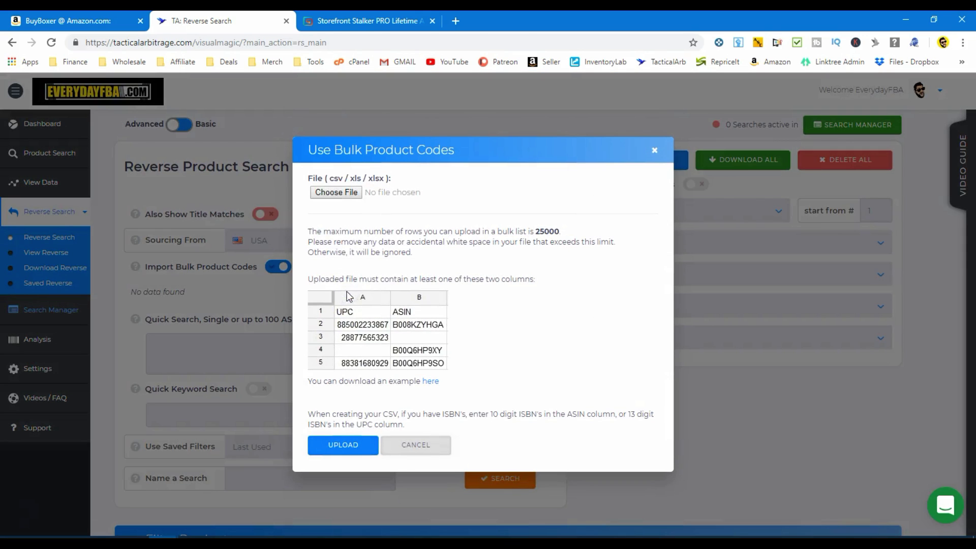
{"action": "left_click", "coordinate": [347, 193]}
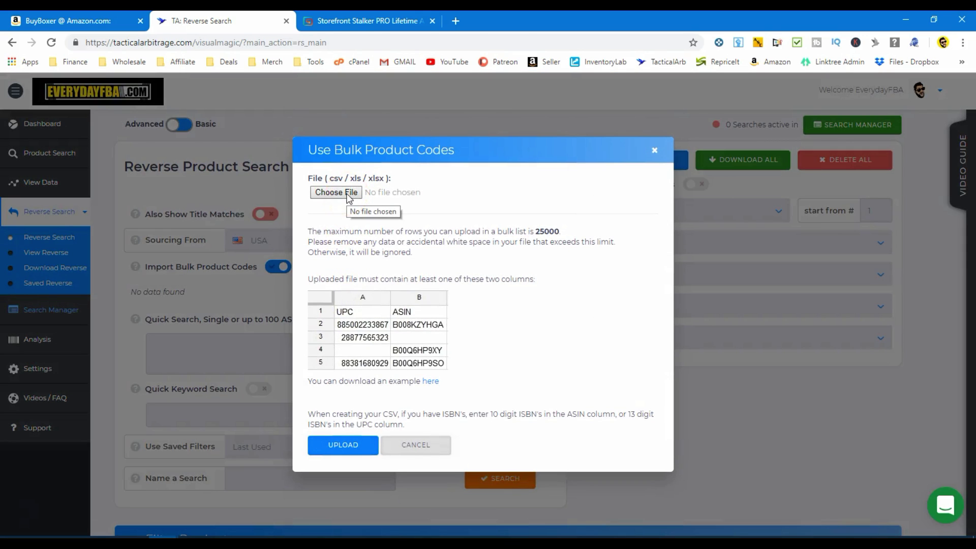
{"action": "key", "text": "Return"}
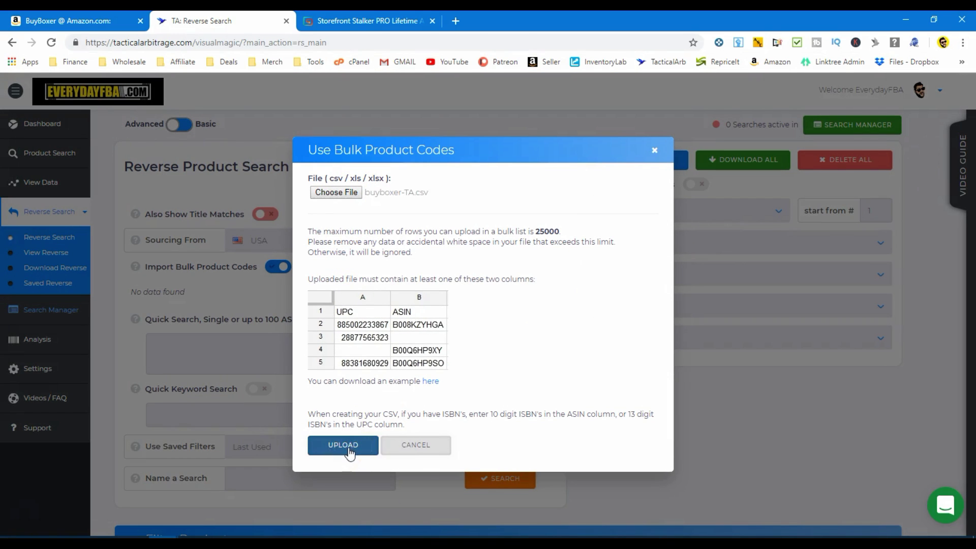
{"action": "left_click", "coordinate": [348, 448]}
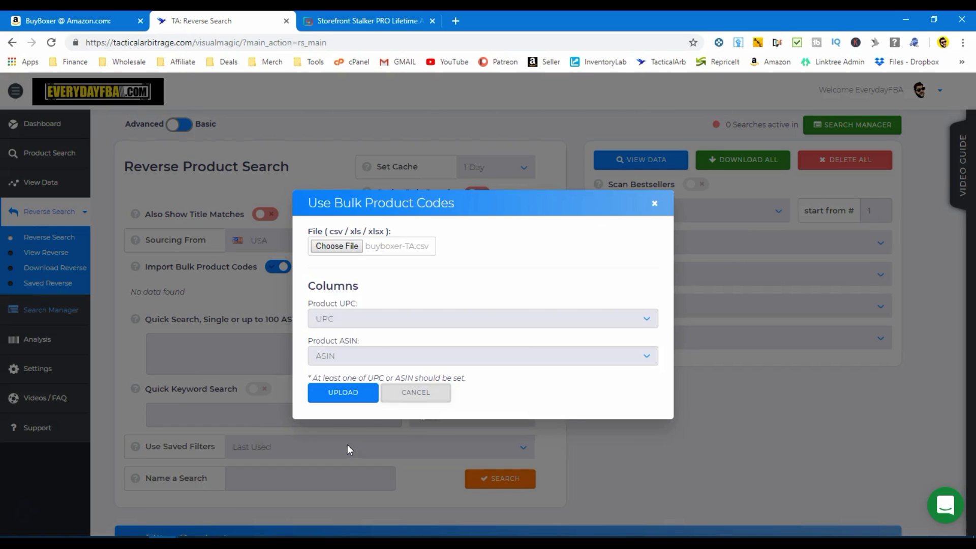
{"action": "left_click", "coordinate": [361, 318]}
{"action": "left_click", "coordinate": [356, 334]}
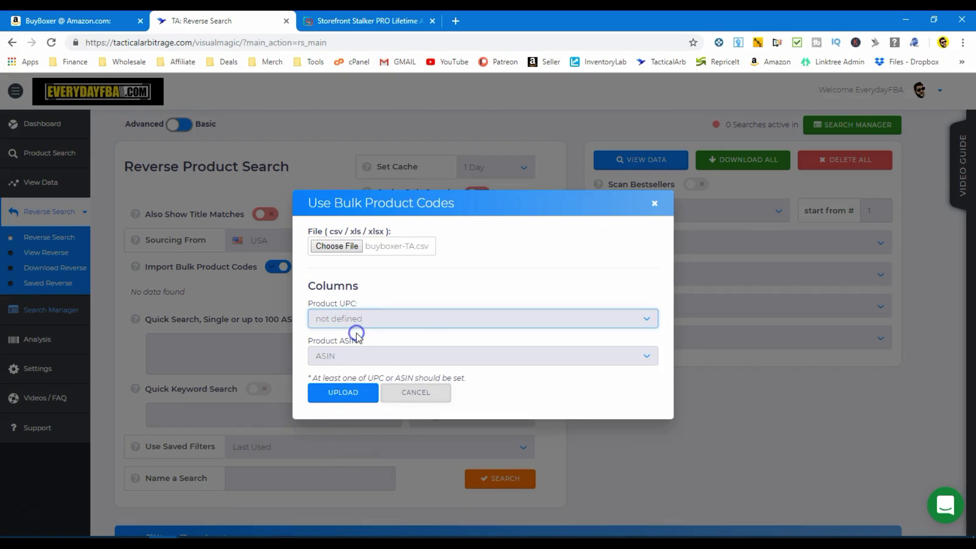
{"action": "left_click", "coordinate": [342, 395]}
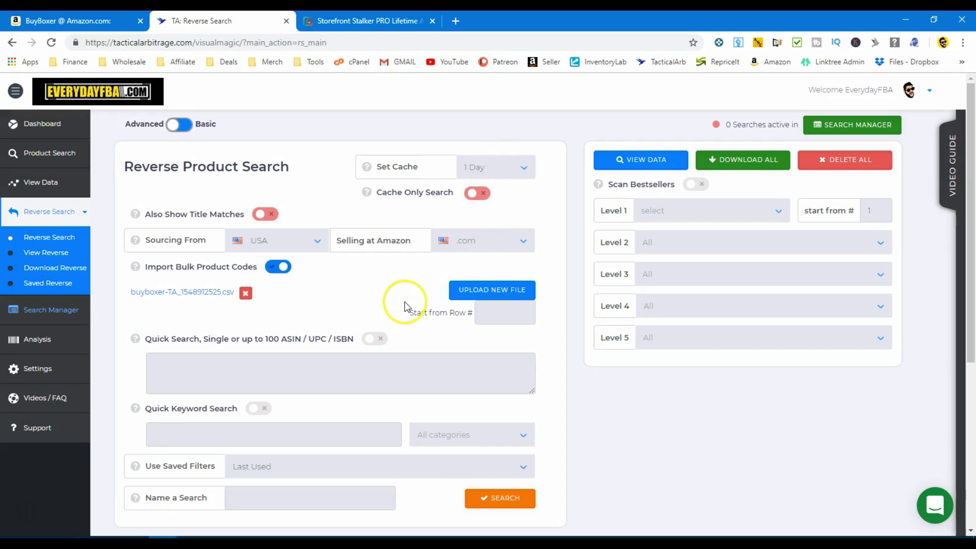
- Review the Remove and per-category sales rank filters, then run the reverse search
{"action": "scroll", "coordinate": [406, 307], "scroll_direction": "down", "scroll_amount": 5}
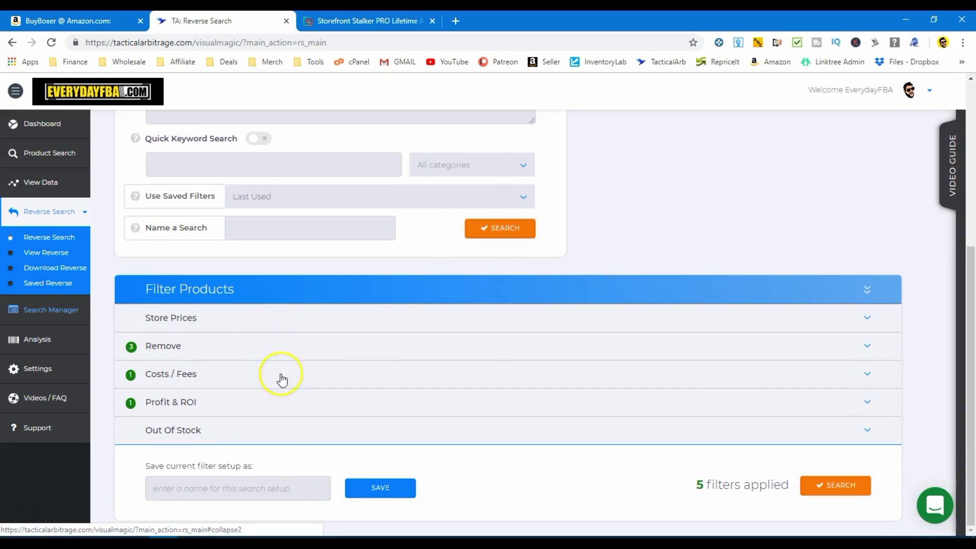
{"action": "left_click", "coordinate": [272, 352]}
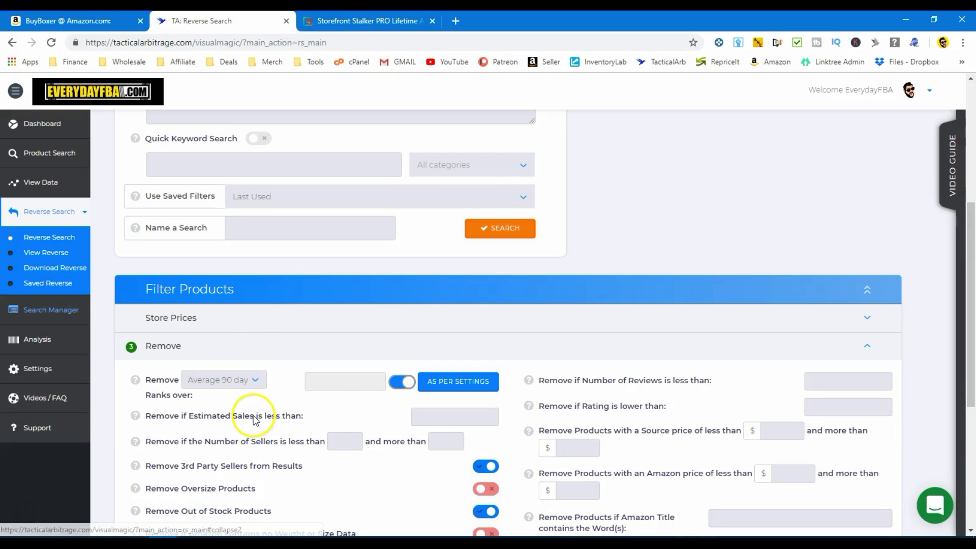
{"action": "left_click", "coordinate": [463, 383]}
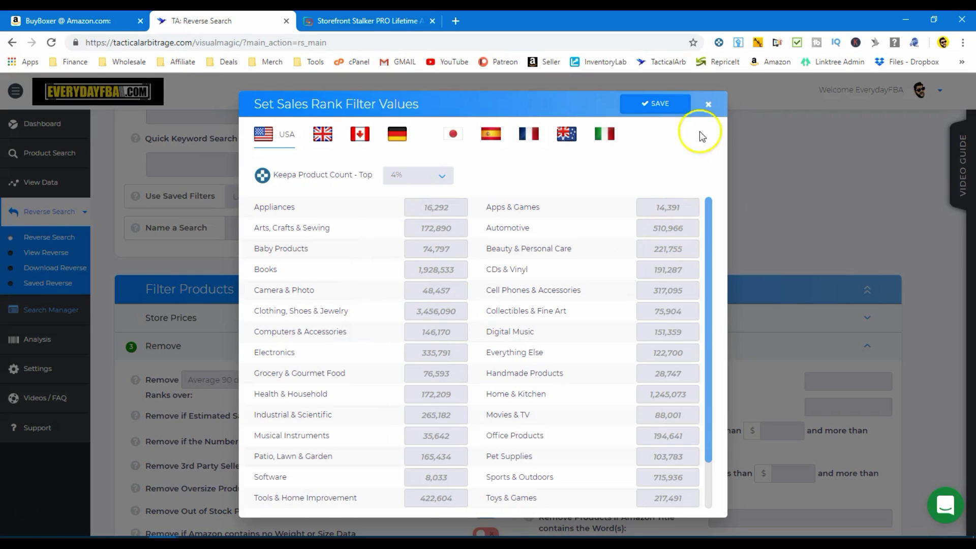
{"action": "left_click", "coordinate": [708, 104]}
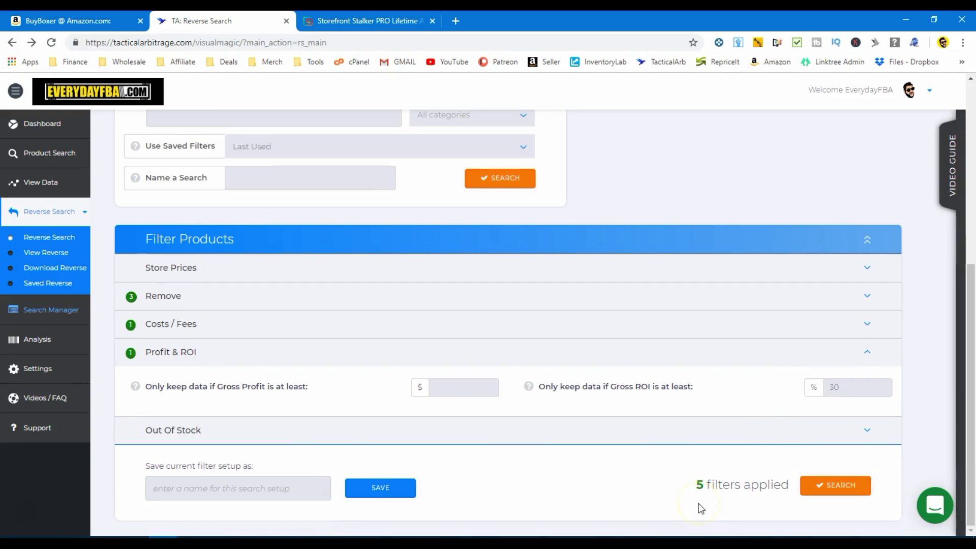
{"action": "left_click", "coordinate": [832, 486]}
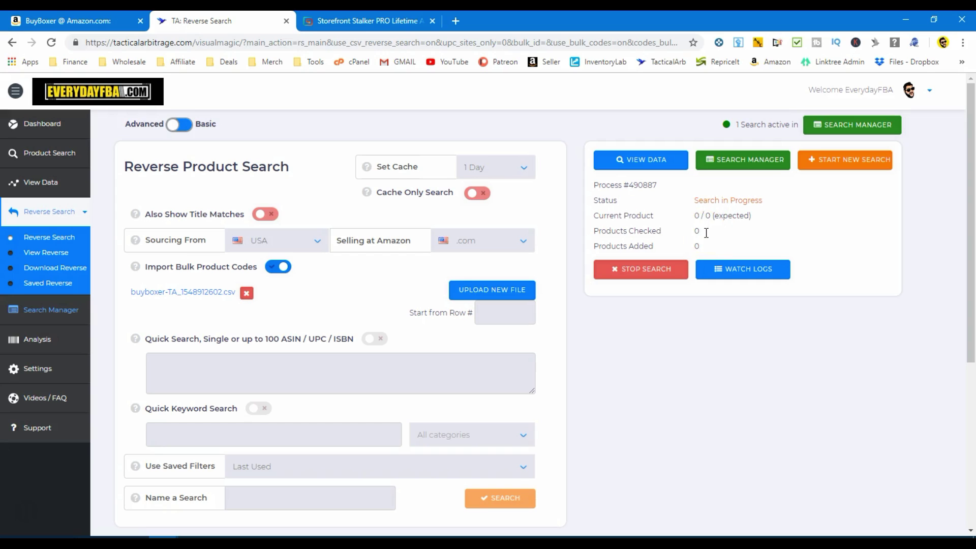
- Let the reverse search begin checking its 2400 expected products, then go to View Reverse
{"action": "left_click", "coordinate": [702, 243]}
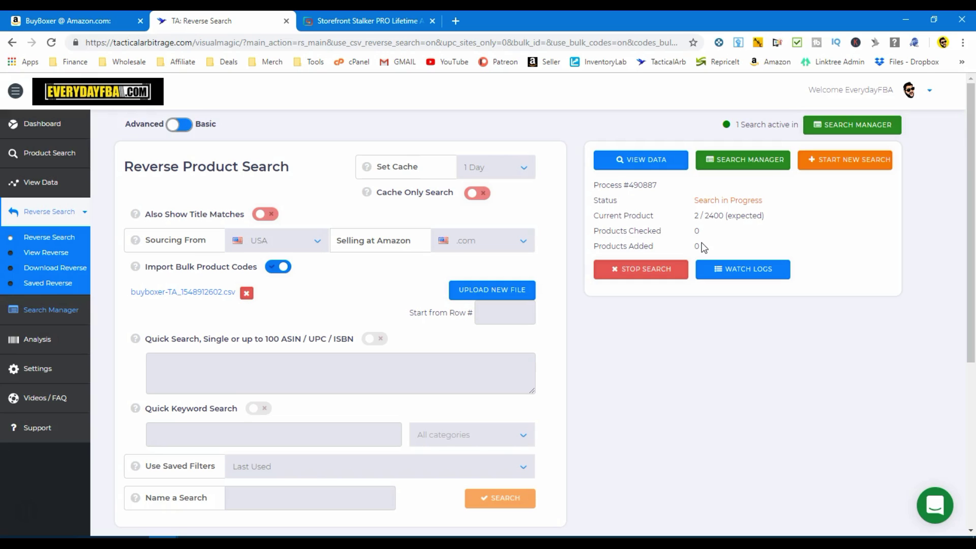
{"action": "left_click", "coordinate": [46, 254]}
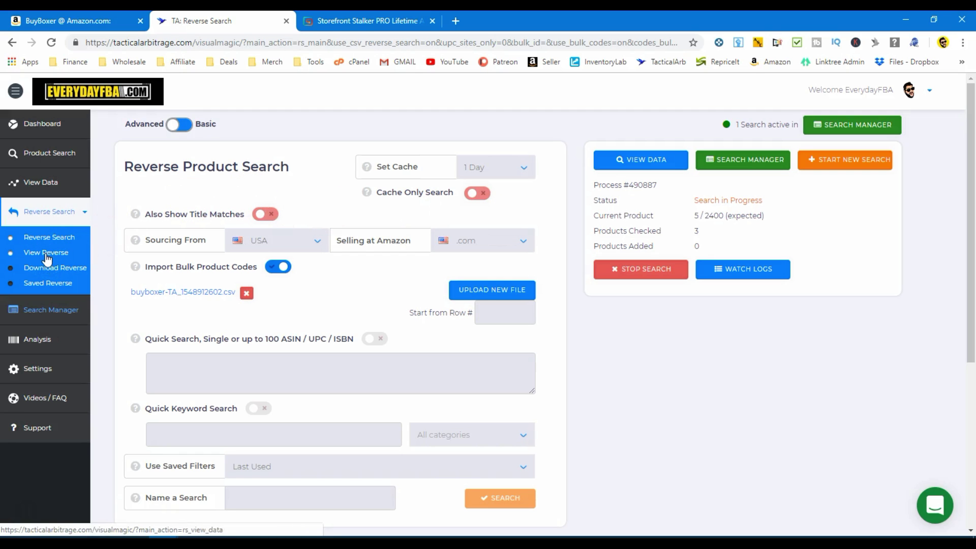
- Review the View Reverse results, such as the PJ Masks Ninja Bus at $4.41 profit, 34% ROI
{"action": "left_click", "coordinate": [46, 254]}
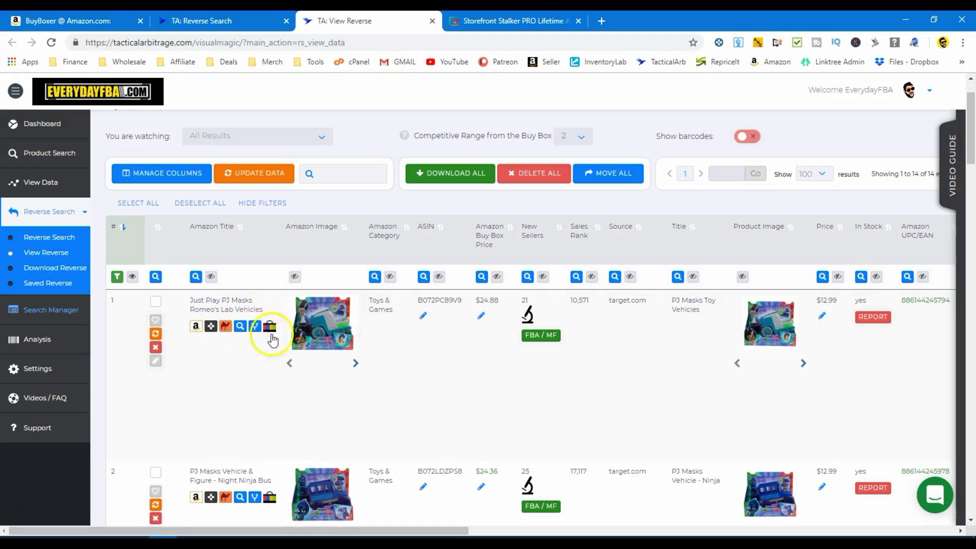
{"action": "mouse_move", "coordinate": [324, 333]}
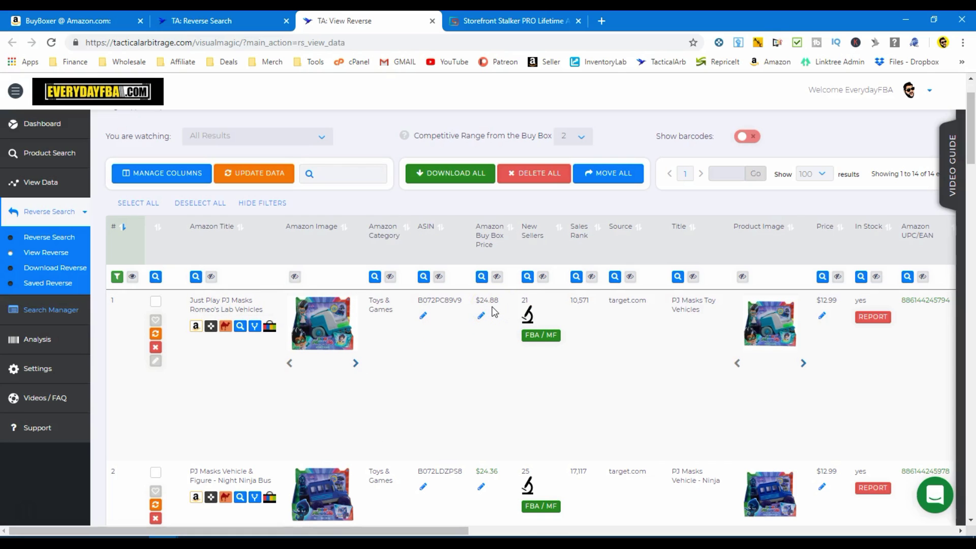
{"action": "left_click", "coordinate": [629, 530]}
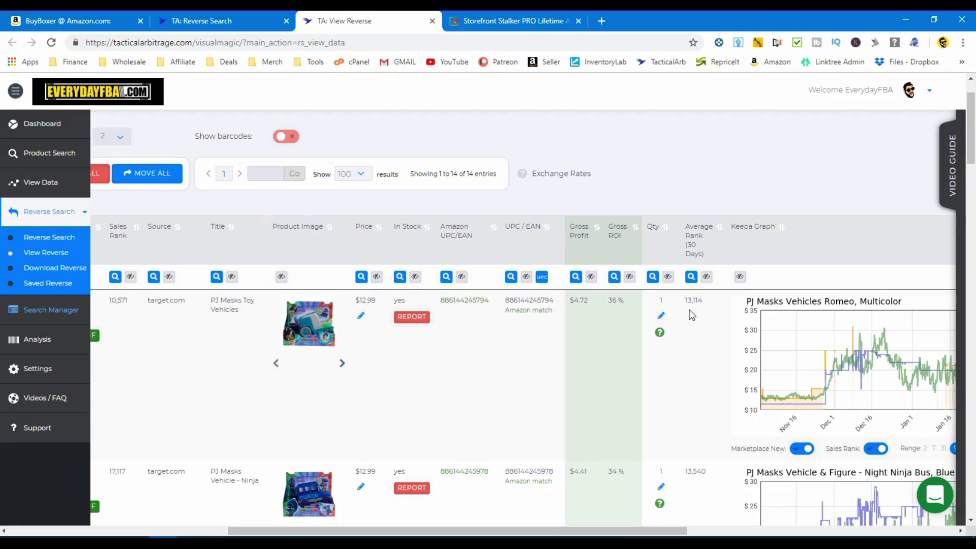
{"action": "scroll", "coordinate": [218, 424], "scroll_direction": "down", "scroll_amount": 3}
{"action": "scroll", "coordinate": [217, 425], "scroll_direction": "left", "scroll_amount": 6}
{"action": "mouse_move", "coordinate": [225, 314]}
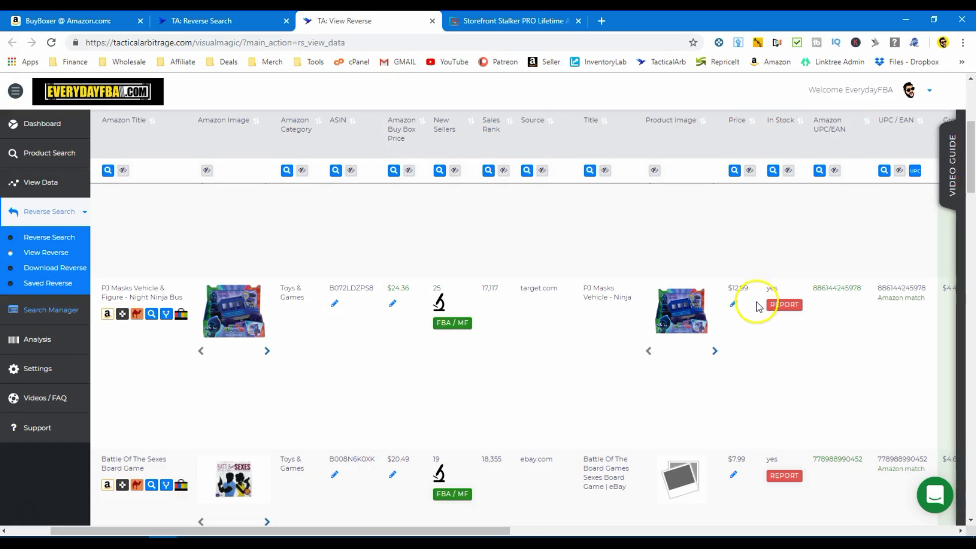
{"action": "left_click_drag", "start_coordinate": [509, 531], "coordinate": [653, 531]}
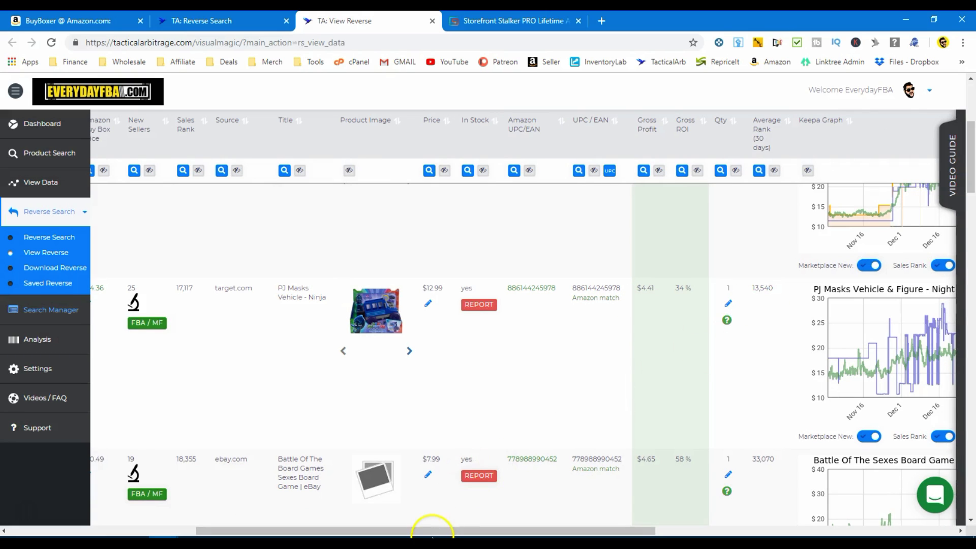
{"action": "left_click_drag", "start_coordinate": [432, 528], "coordinate": [234, 528]}
- Open row 3's eBay listing for the Spin Master Battle of the Sexes board game at $9.80
{"action": "mouse_move", "coordinate": [318, 295]}
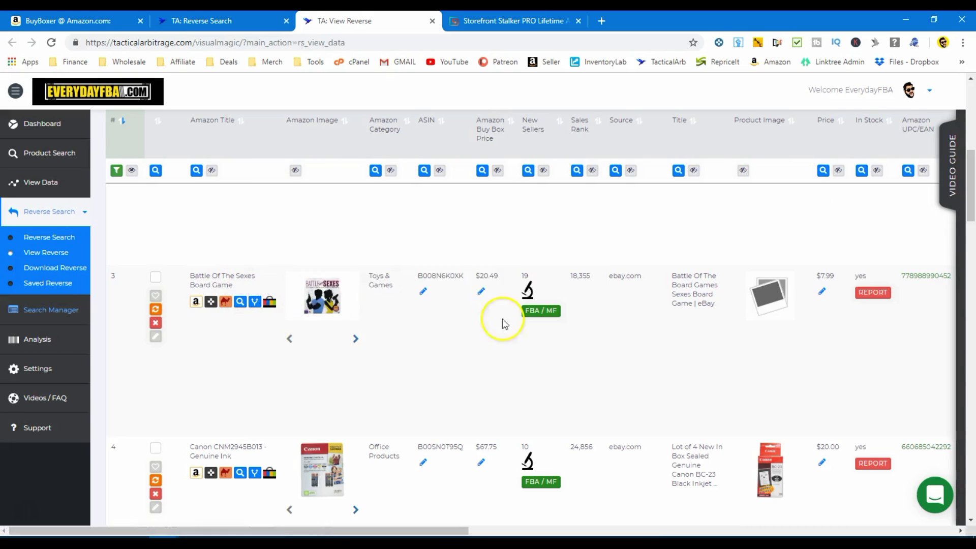
{"action": "mouse_move", "coordinate": [772, 293]}
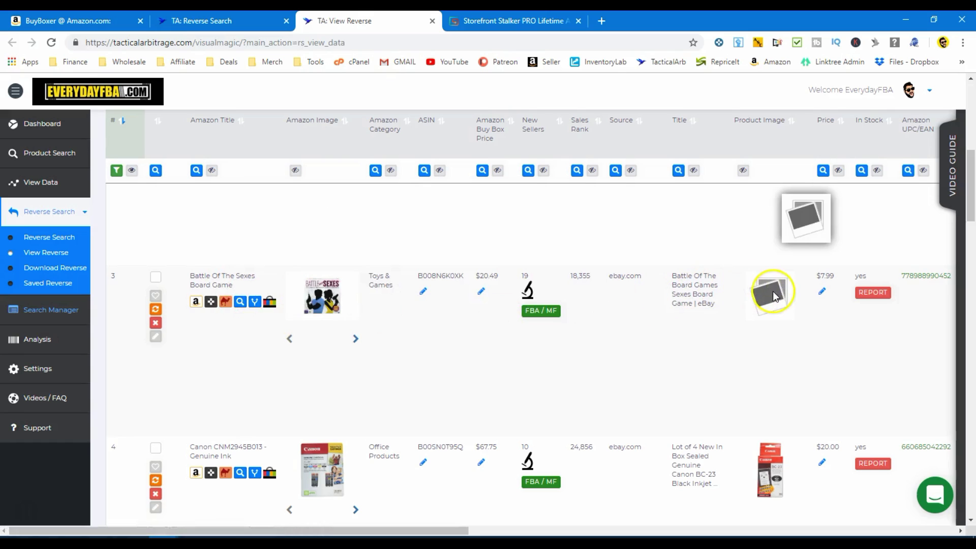
{"action": "left_click", "coordinate": [681, 300]}
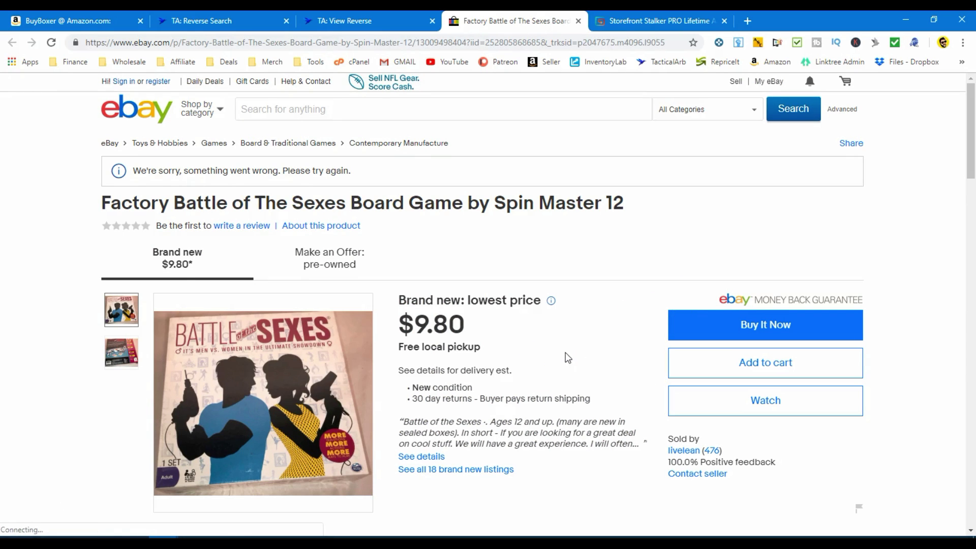
{"action": "scroll", "coordinate": [565, 353], "scroll_direction": "down", "scroll_amount": 1}
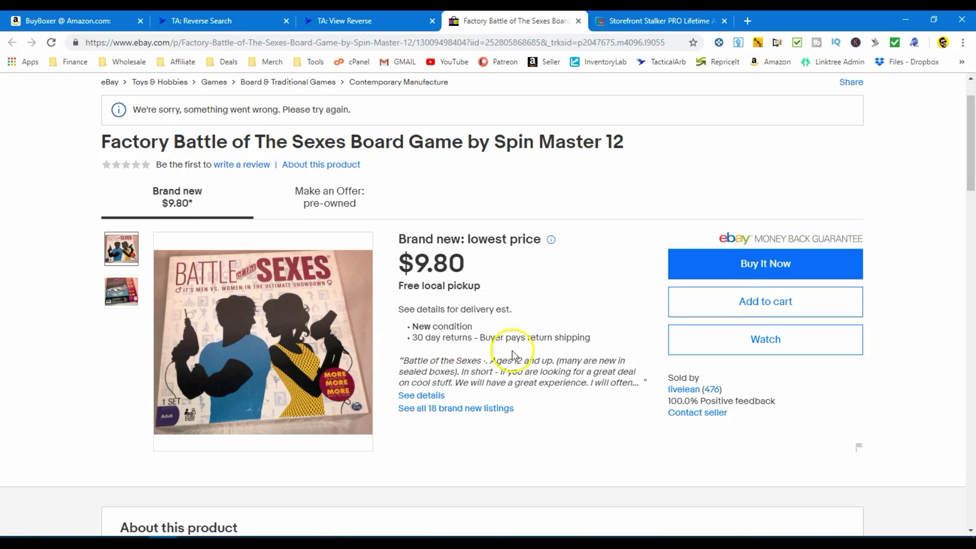
- Close the eBay listing and scroll down the View Reverse results table
{"action": "left_click", "coordinate": [578, 21]}
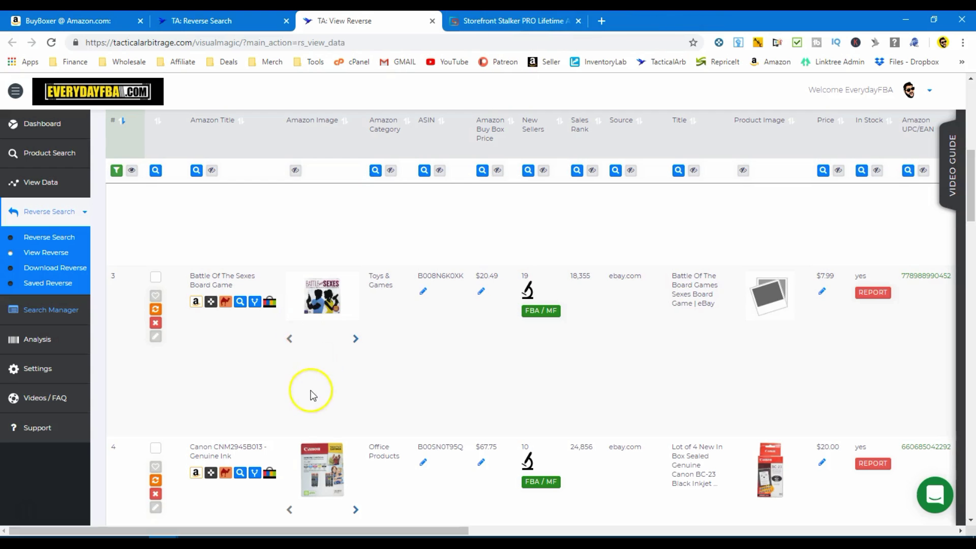
{"action": "scroll", "coordinate": [306, 383], "scroll_direction": "down", "scroll_amount": 3}
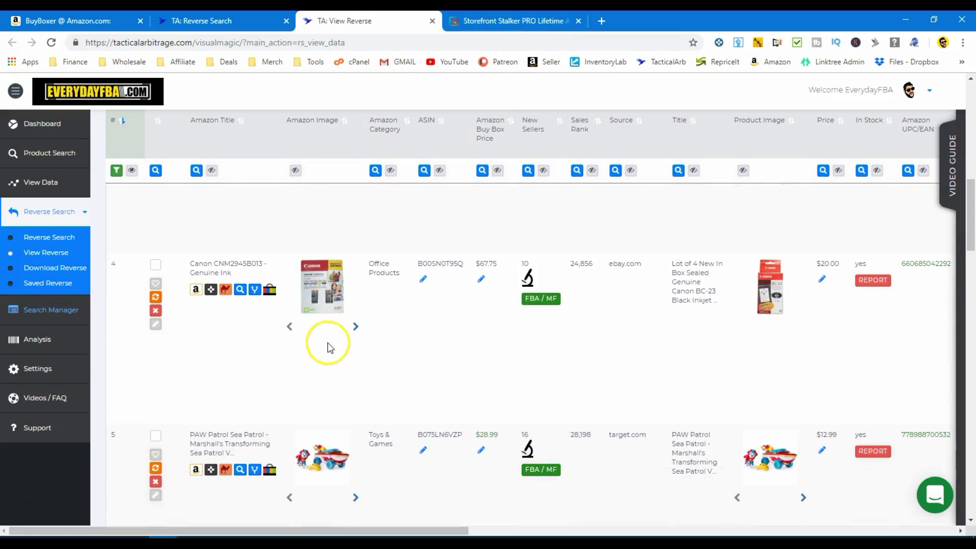
{"action": "mouse_move", "coordinate": [330, 297]}
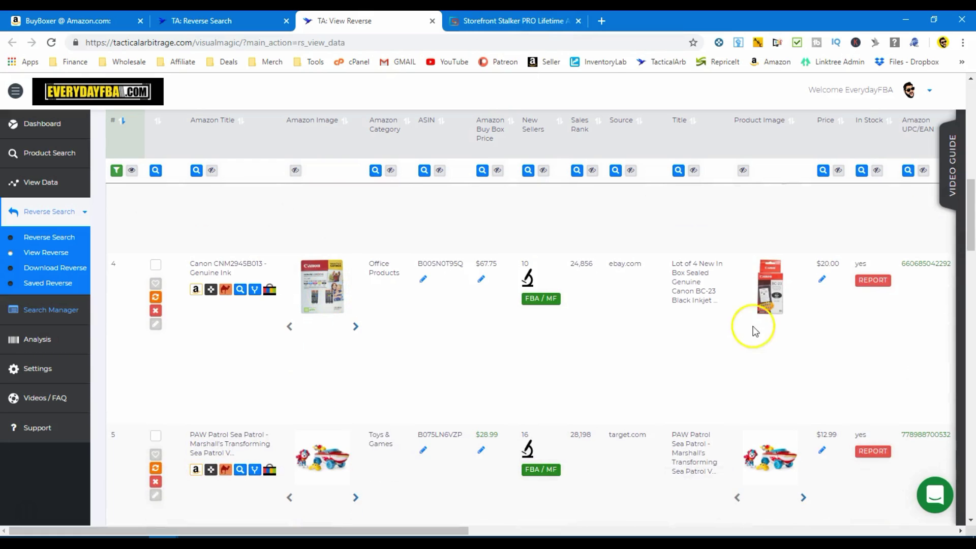
{"action": "scroll", "coordinate": [438, 418], "scroll_direction": "down", "scroll_amount": 2}
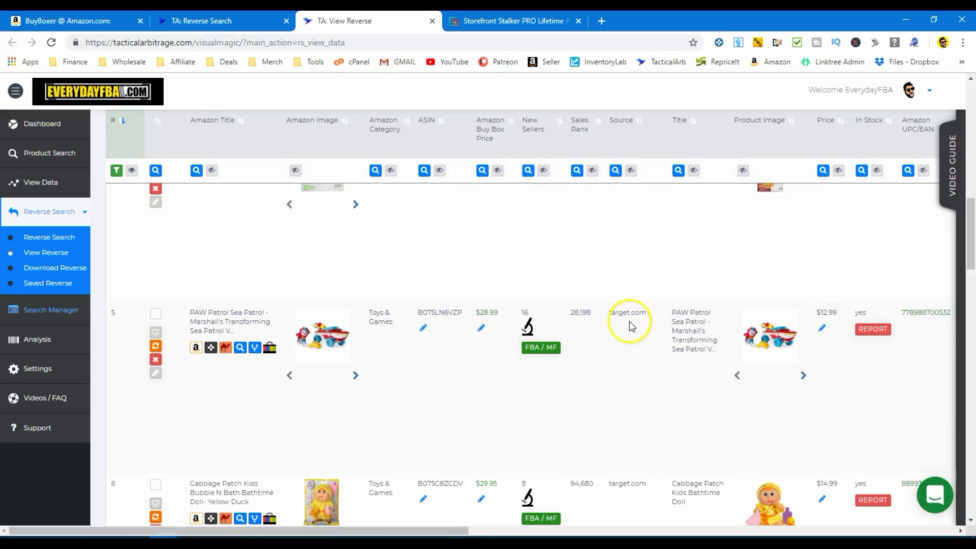
- Scroll across the 14 results' columns, comparing gross profit and ROI, e.g. PJ Masks Romeo's Lab at $12.99
{"action": "left_click_drag", "start_coordinate": [474, 530], "coordinate": [720, 530]}
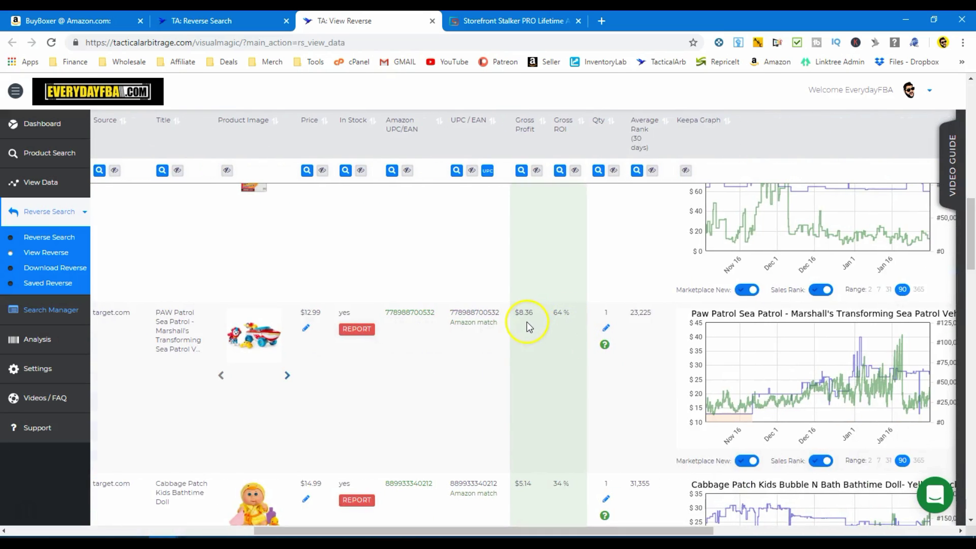
{"action": "left_click_drag", "start_coordinate": [400, 530], "coordinate": [153, 532]}
{"action": "scroll", "coordinate": [159, 447], "scroll_direction": "down", "scroll_amount": 3}
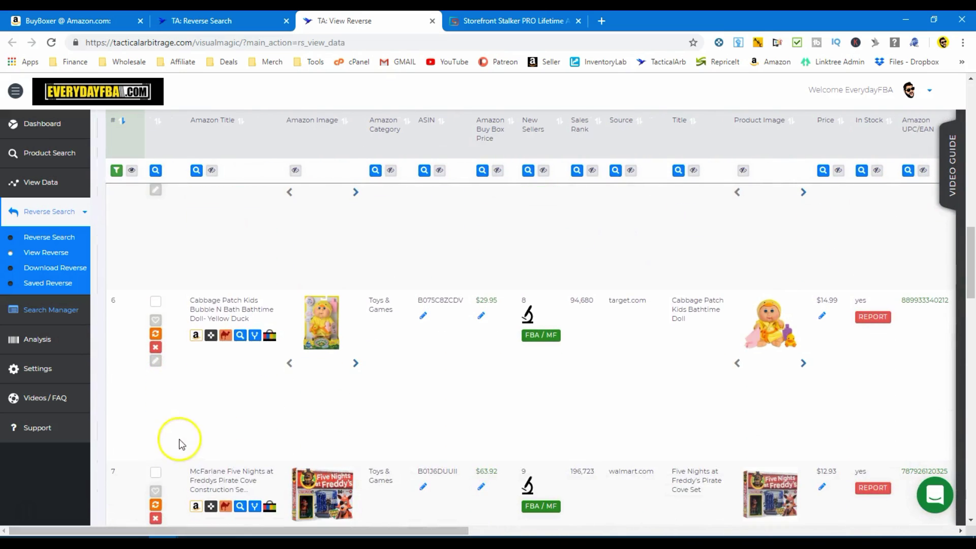
{"action": "mouse_move", "coordinate": [315, 320]}
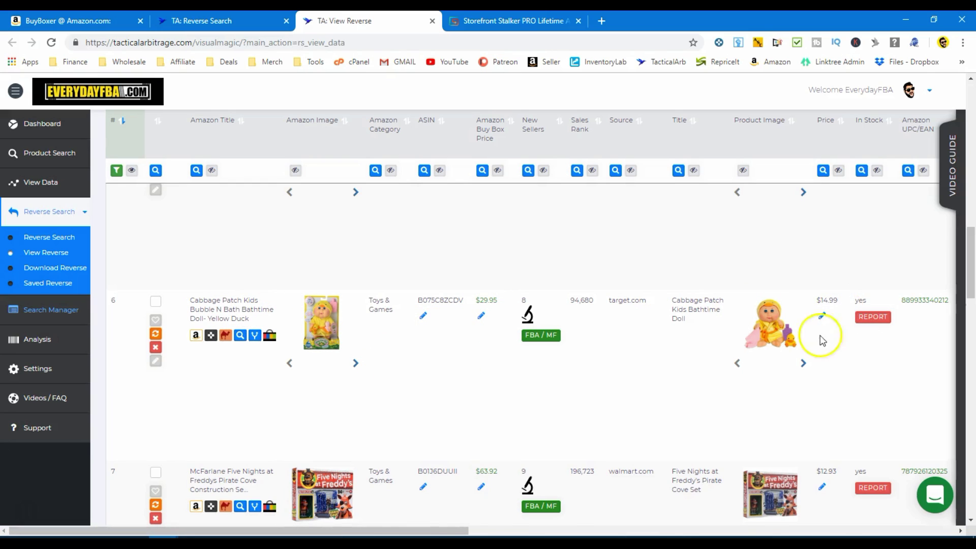
{"action": "left_click", "coordinate": [473, 530]}
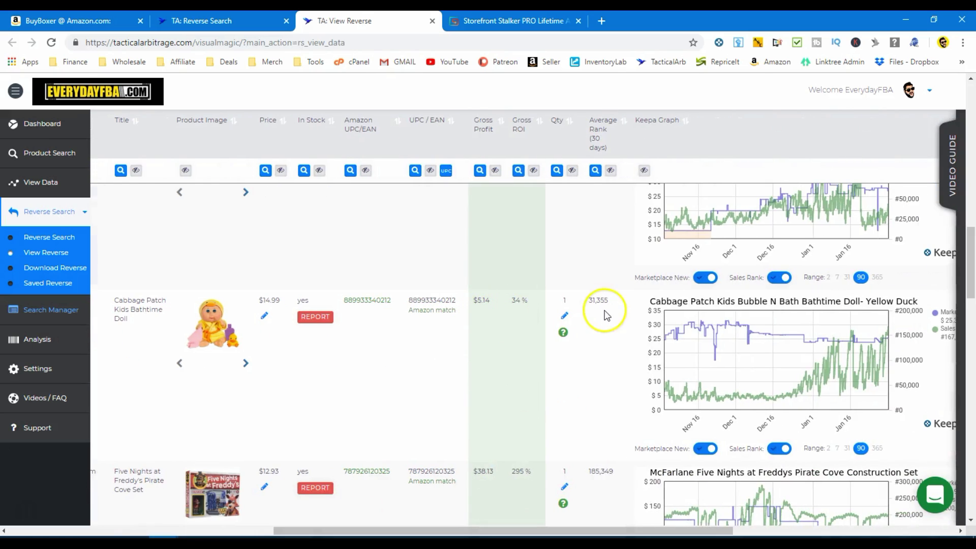
{"action": "scroll", "coordinate": [258, 377], "scroll_direction": "left", "scroll_amount": 10}
{"action": "mouse_move", "coordinate": [319, 326]}
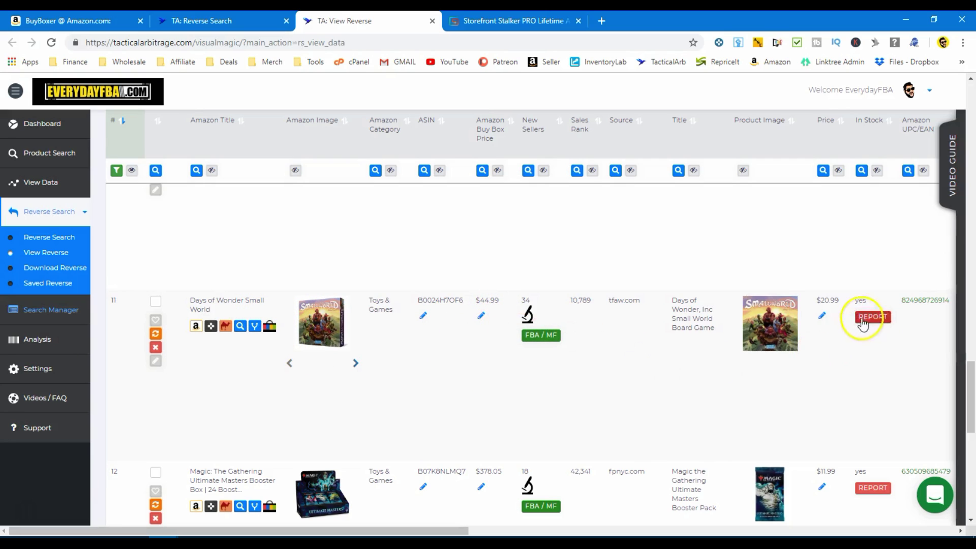
{"action": "left_click_drag", "start_coordinate": [397, 531], "coordinate": [560, 531]}
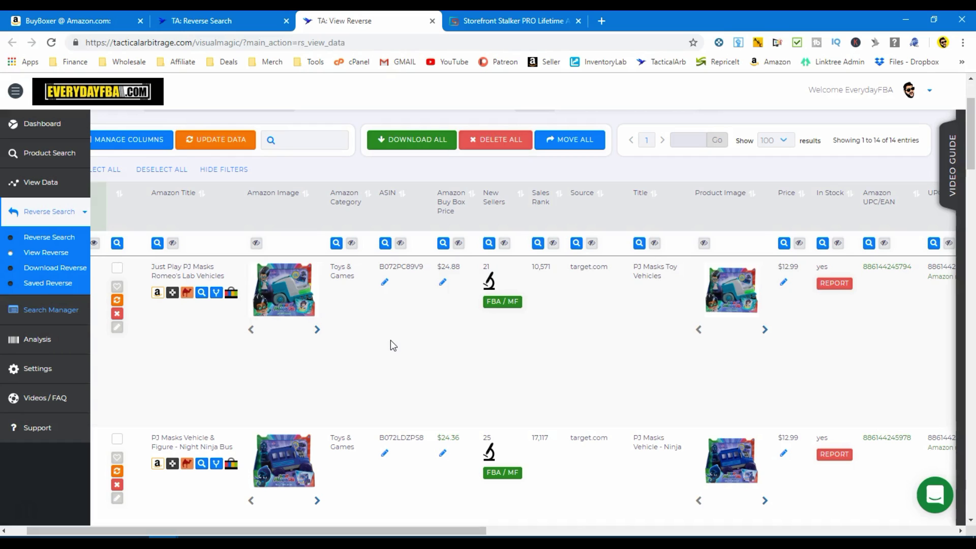
- Switch to the Gumroad page for Storefront Stalker PRO lifetime access at $149
{"action": "left_click", "coordinate": [501, 20]}
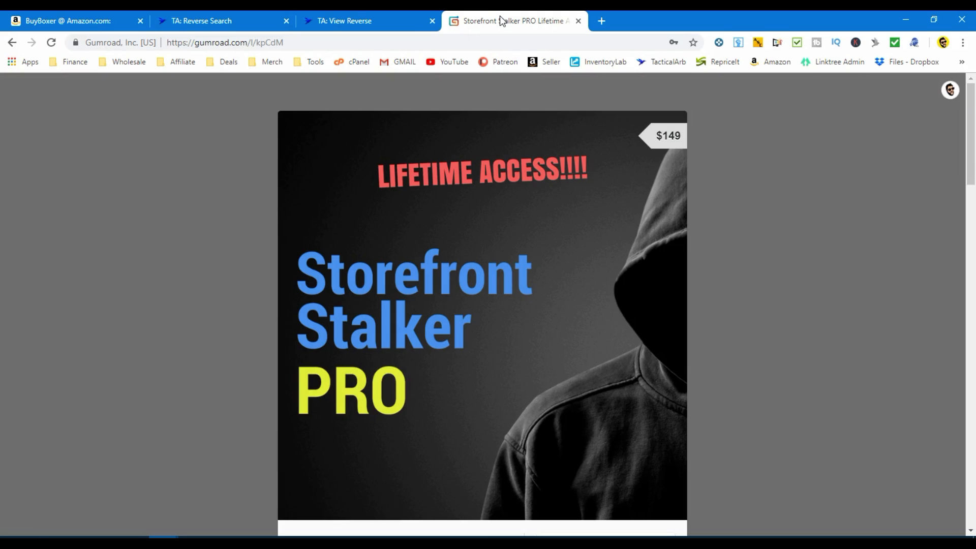